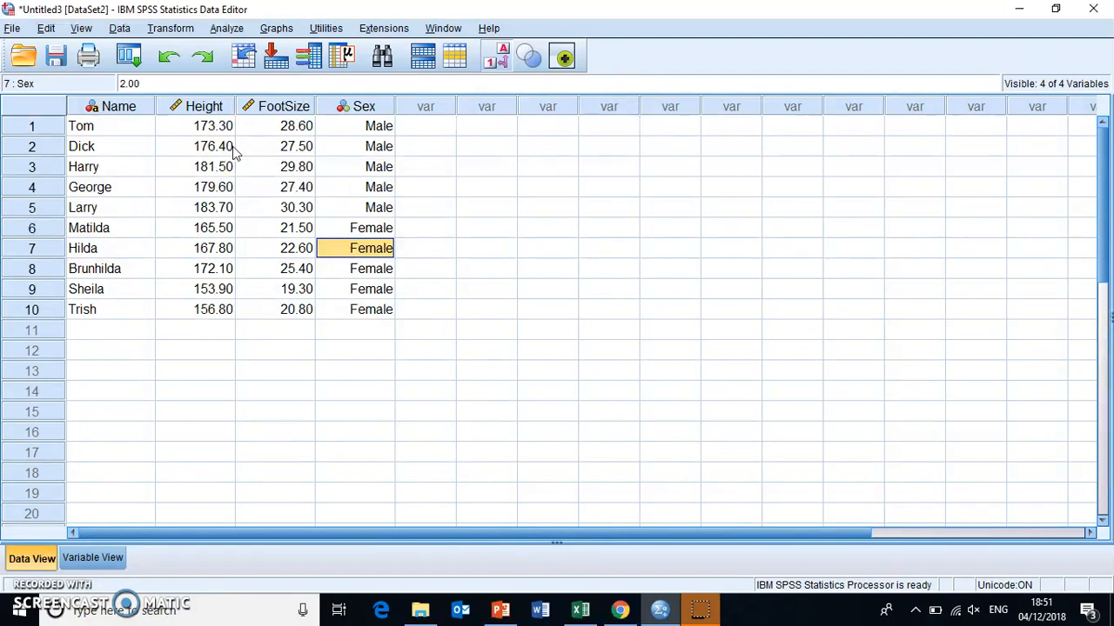
# Review the variable definitions and the value labels assigned to Sex, leaving them as they are, and return to the data
pyautogui.click(111, 565)
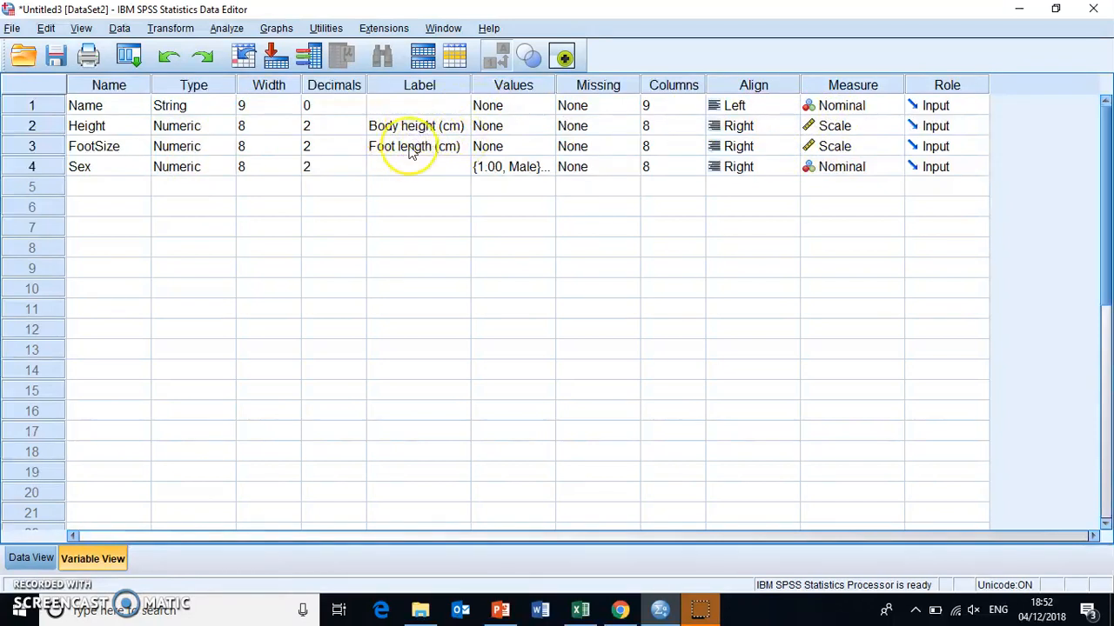
pyautogui.click(543, 168)
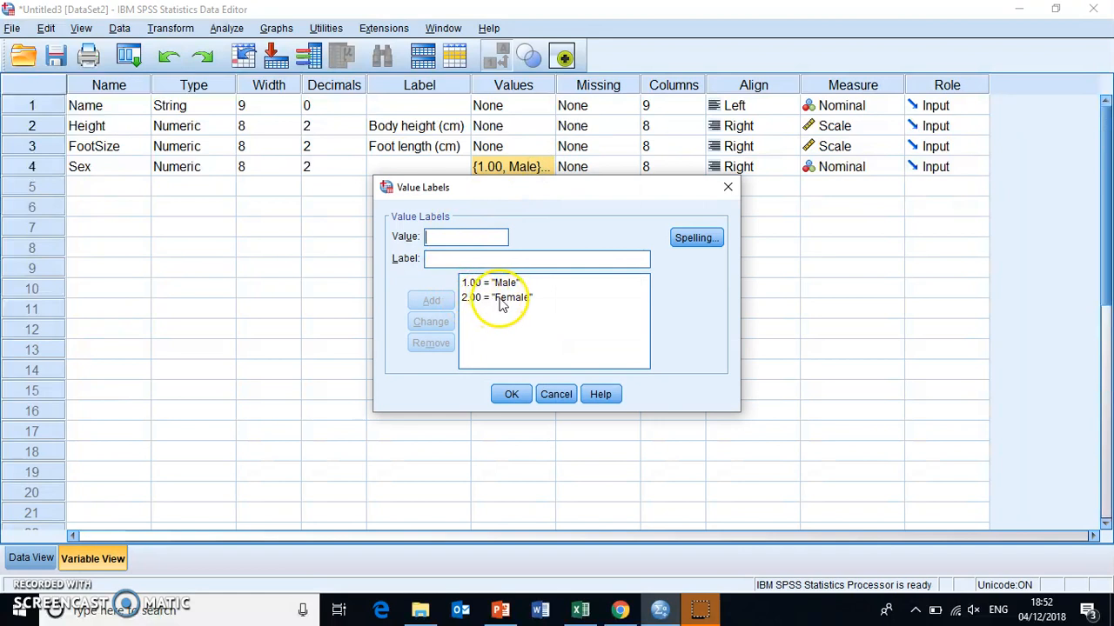
pyautogui.click(553, 394)
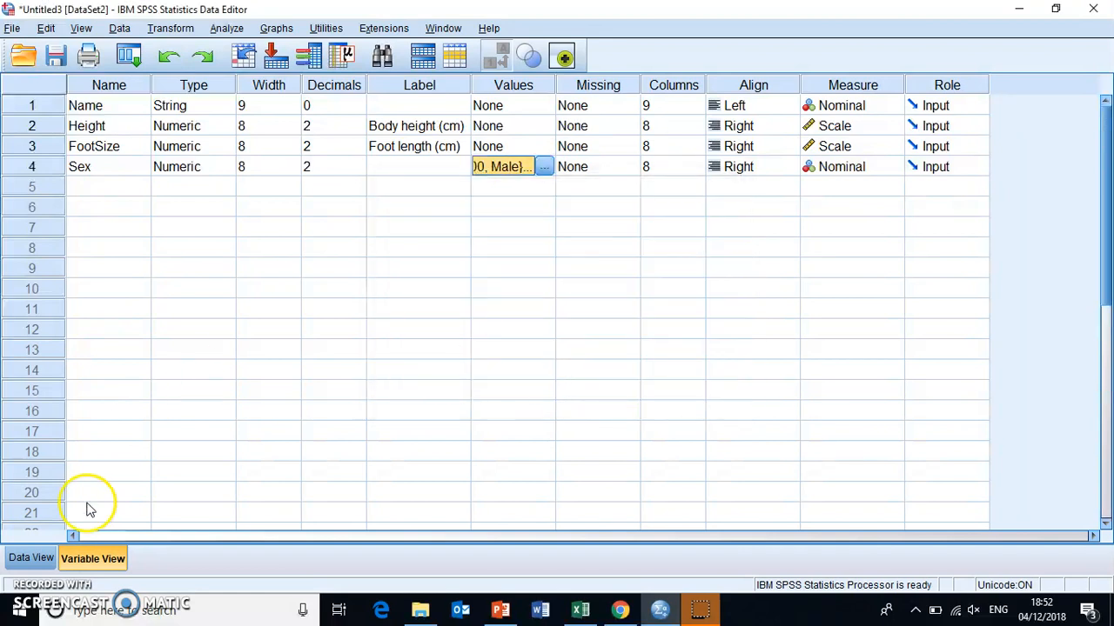
pyautogui.click(13, 555)
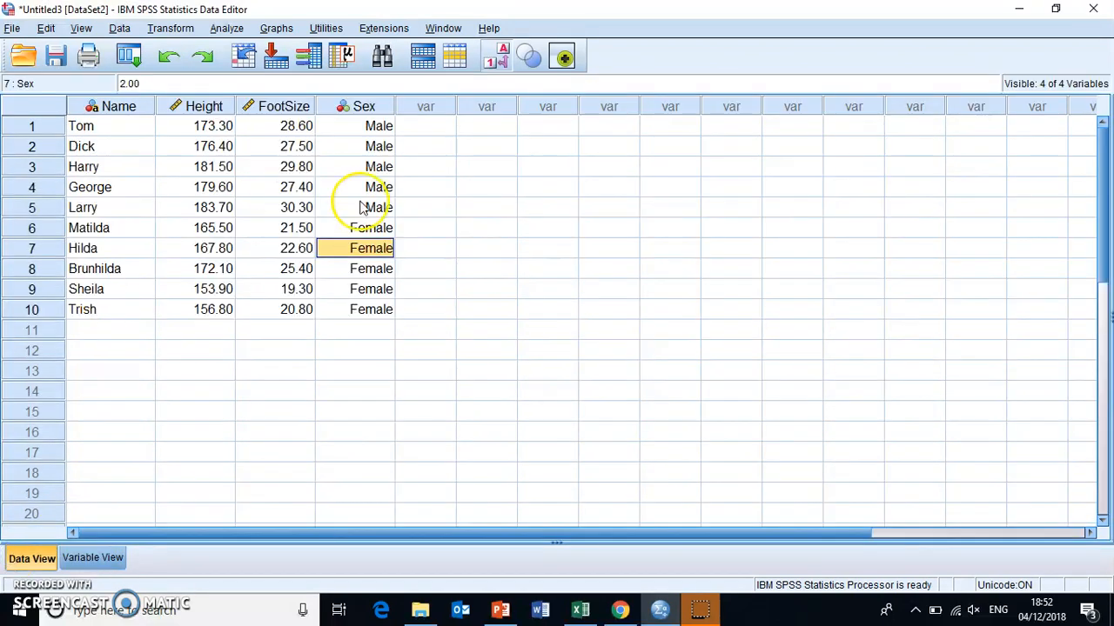
# Show the numeric codes behind the Sex values, and restore the display of value labels
pyautogui.click(498, 58)
pyautogui.click(500, 59)
pyautogui.click(501, 60)
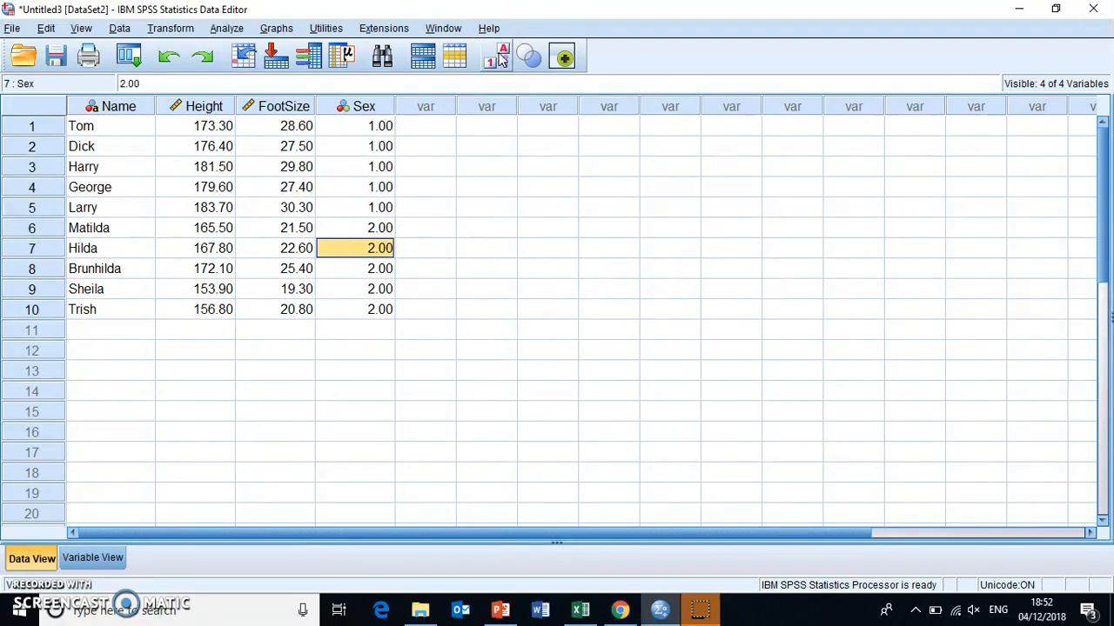
pyautogui.click(500, 60)
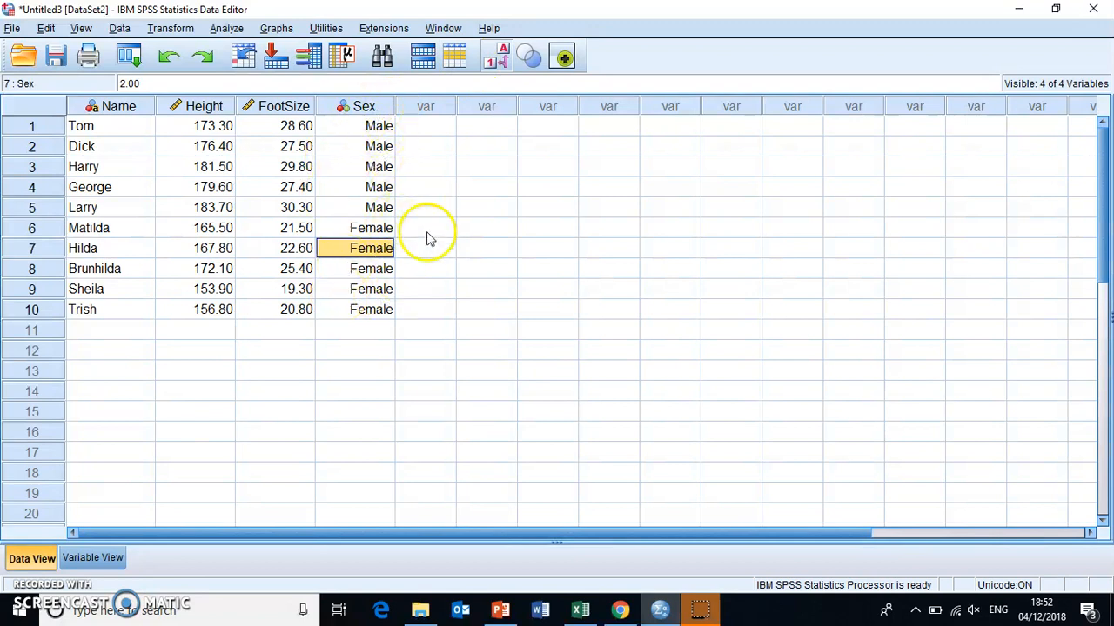
pyautogui.click(371, 229)
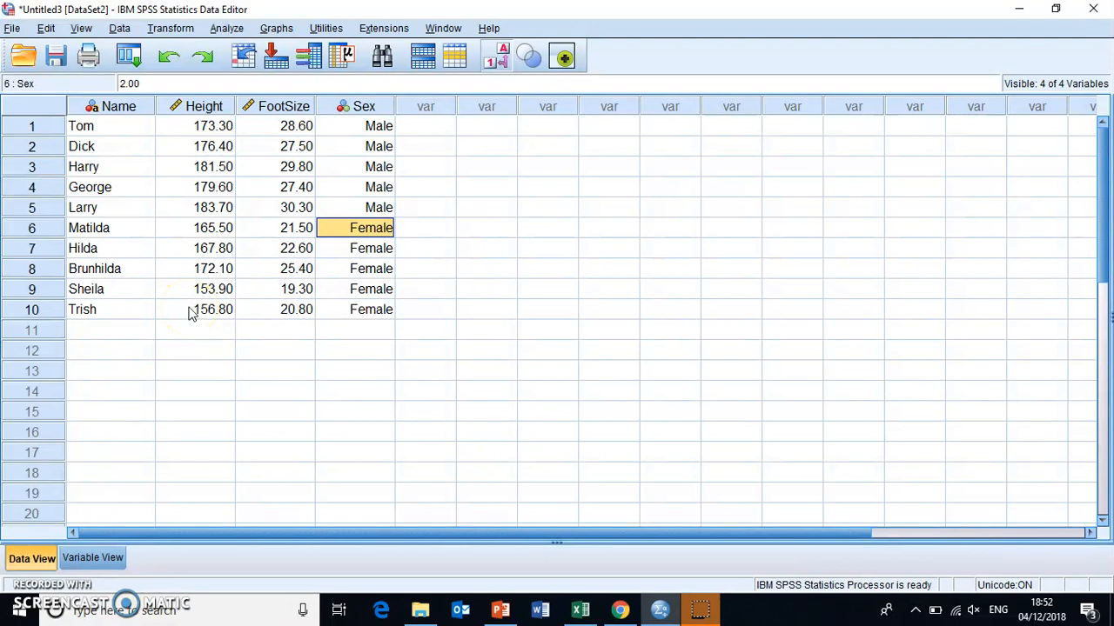
# Start an Explore analysis with Body height (cm) and Foot length (cm) as dependent variables
pyautogui.click(231, 29)
pyautogui.moveTo(256, 70)
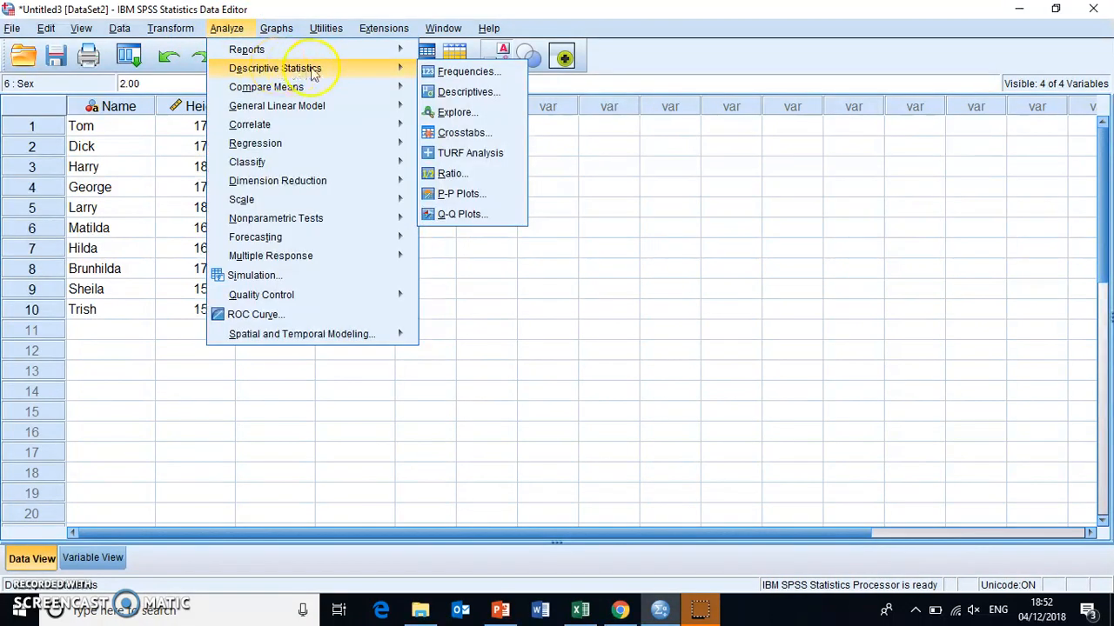
pyautogui.click(457, 113)
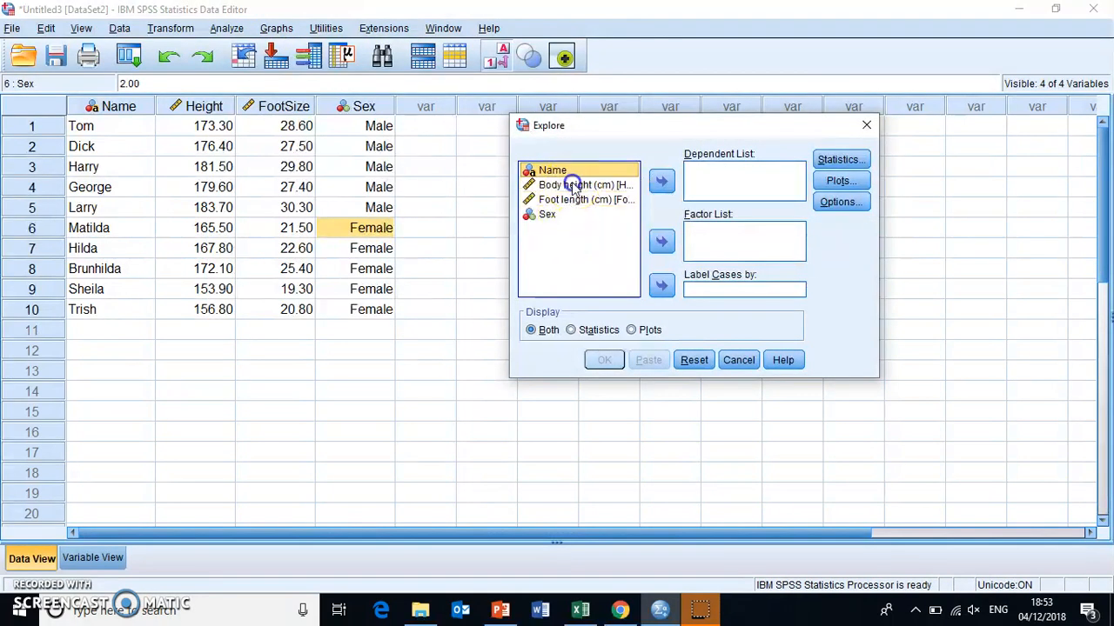
pyautogui.click(583, 185)
pyautogui.click(661, 181)
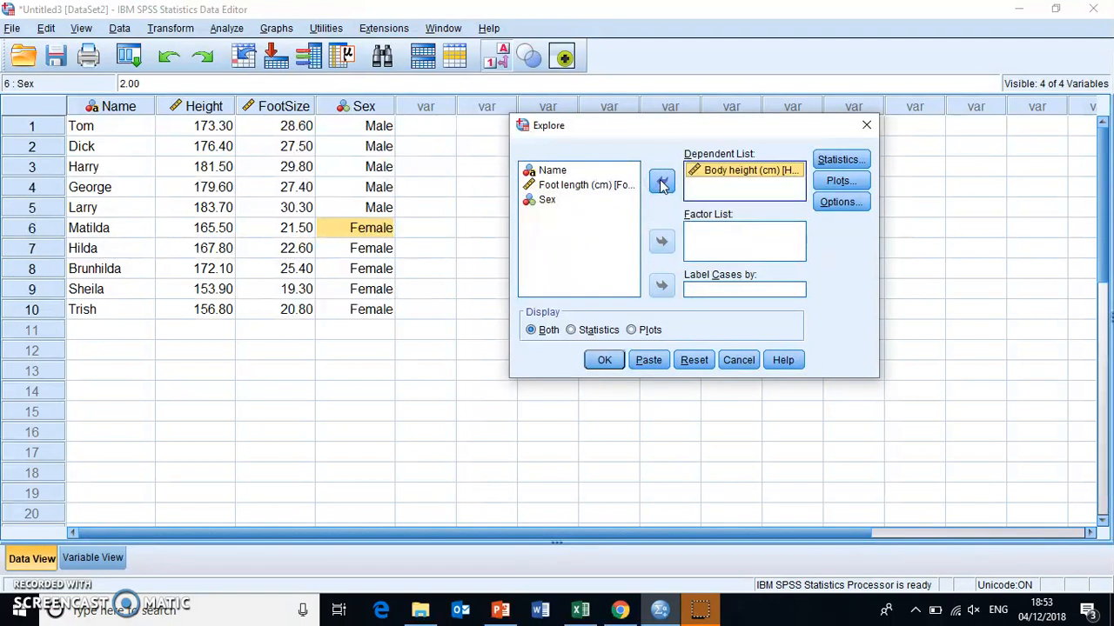
pyautogui.click(574, 186)
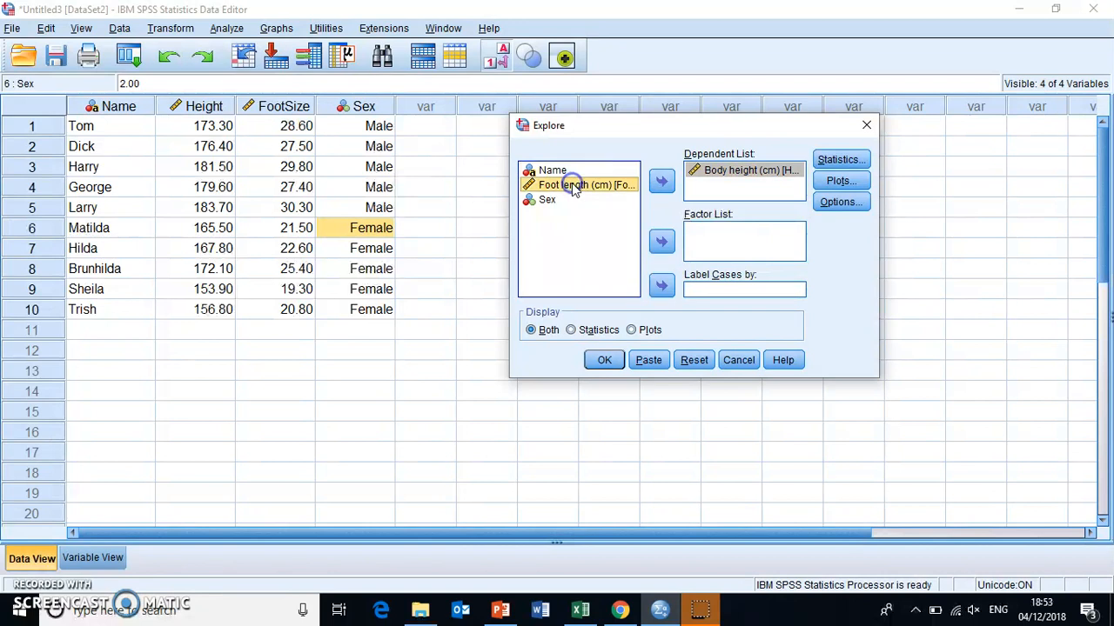
pyautogui.click(662, 183)
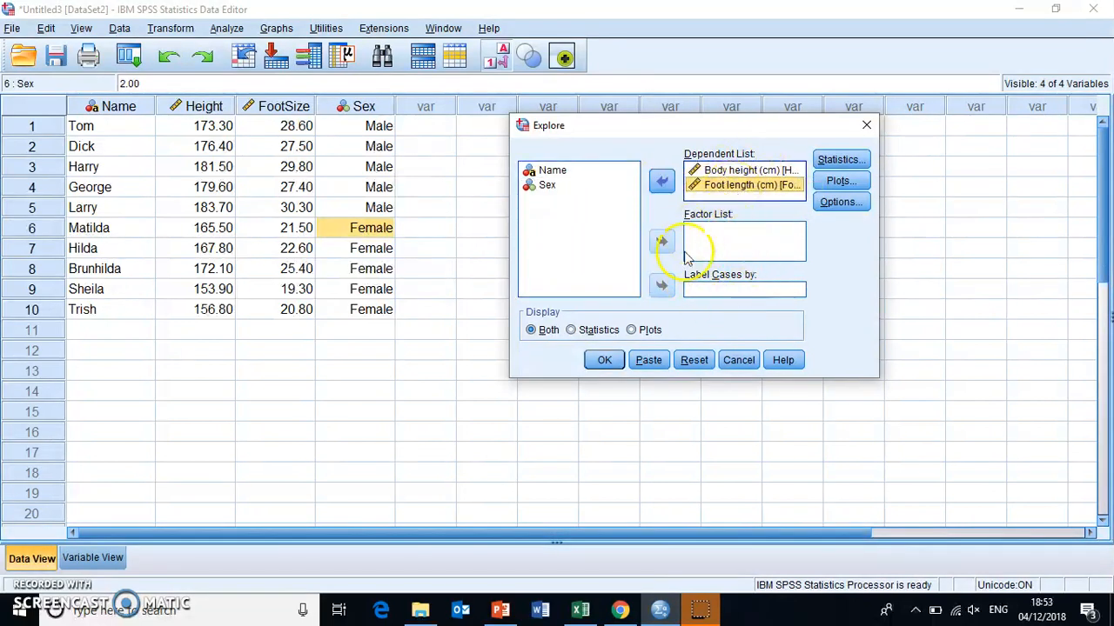
# Set the Explore plots to normality plots with tests and histograms, without boxplots or stem-and-leaf plots
pyautogui.click(844, 184)
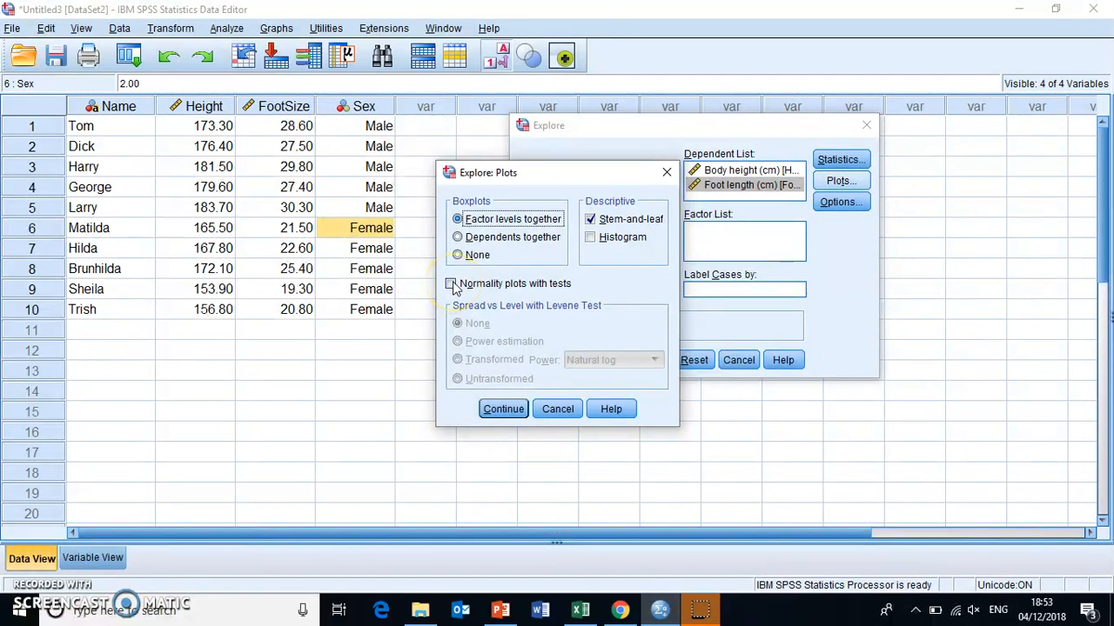
pyautogui.click(451, 286)
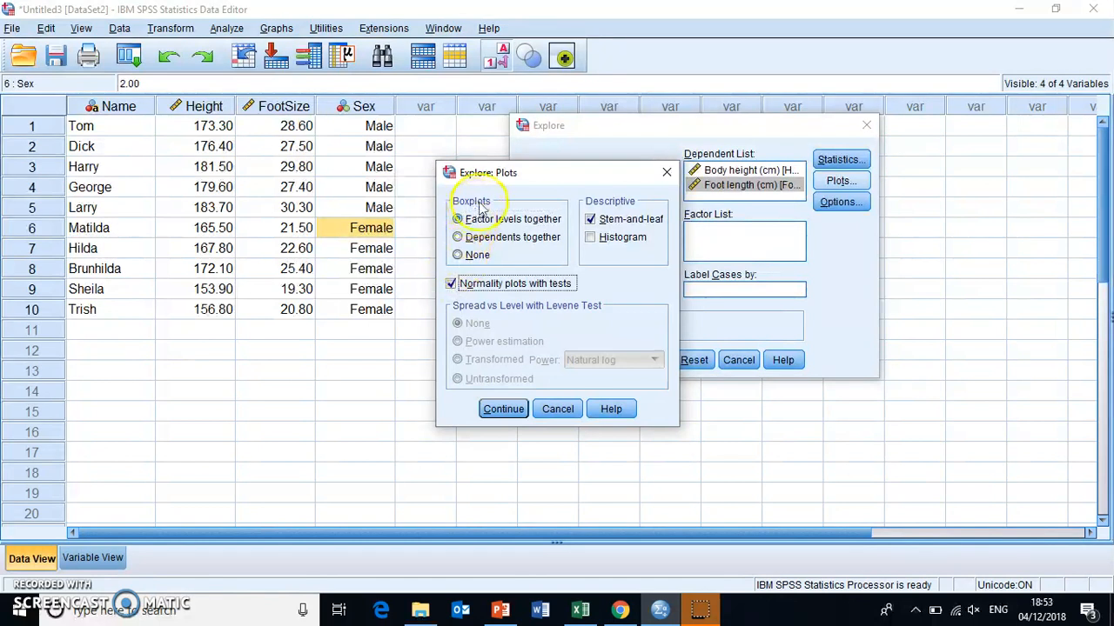
pyautogui.click(458, 257)
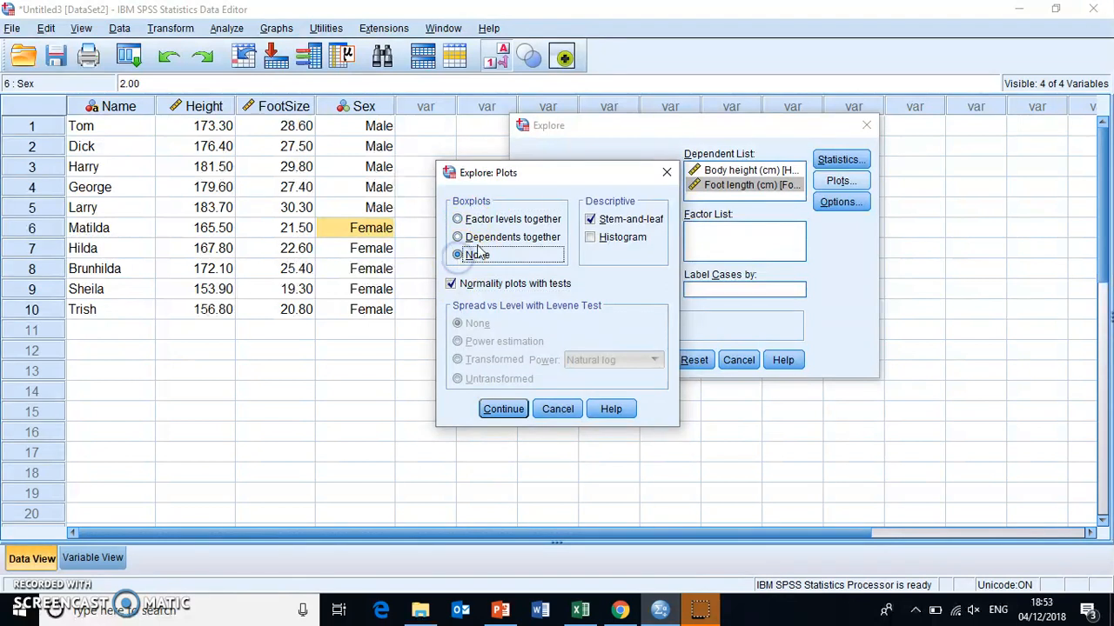
pyautogui.click(591, 238)
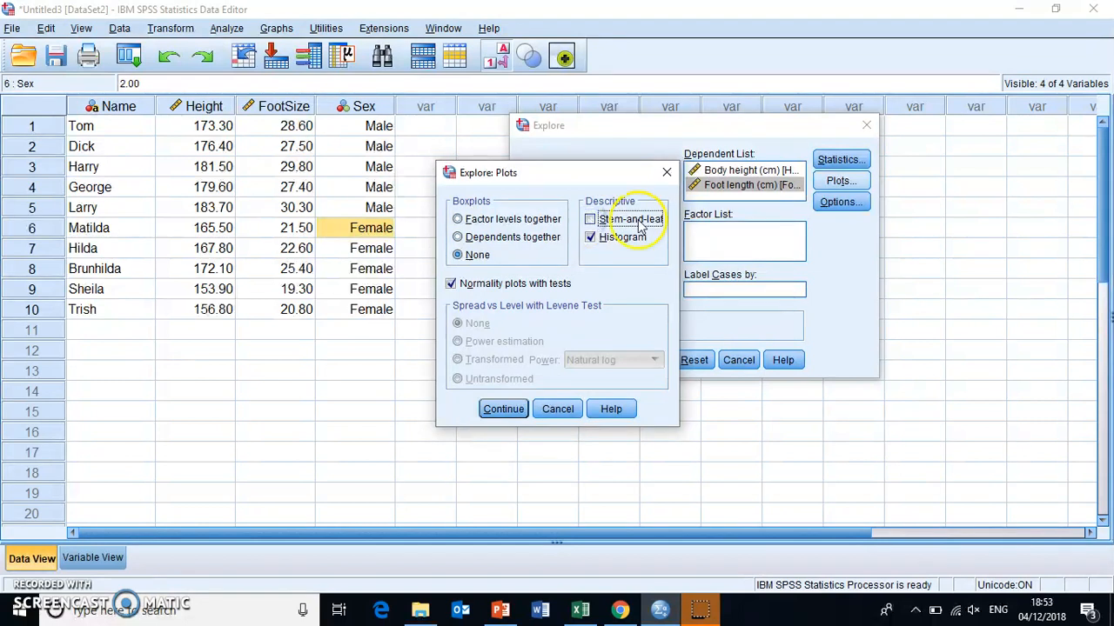
pyautogui.click(502, 409)
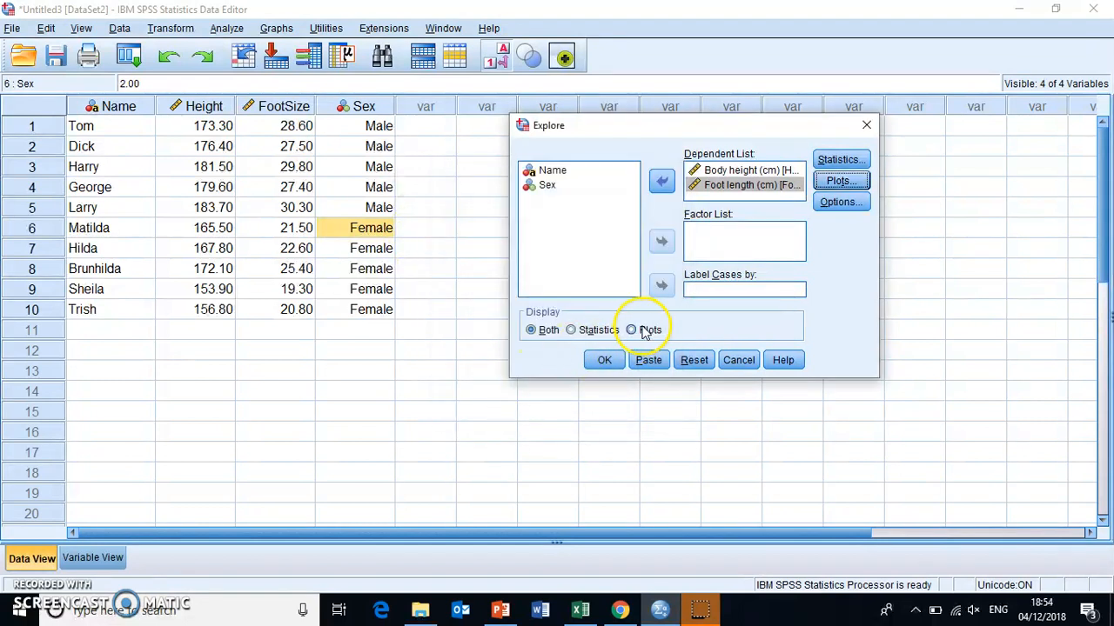
# Run the Explore analysis with only plots displayed, and inspect the Tests of Normality table
pyautogui.click(631, 332)
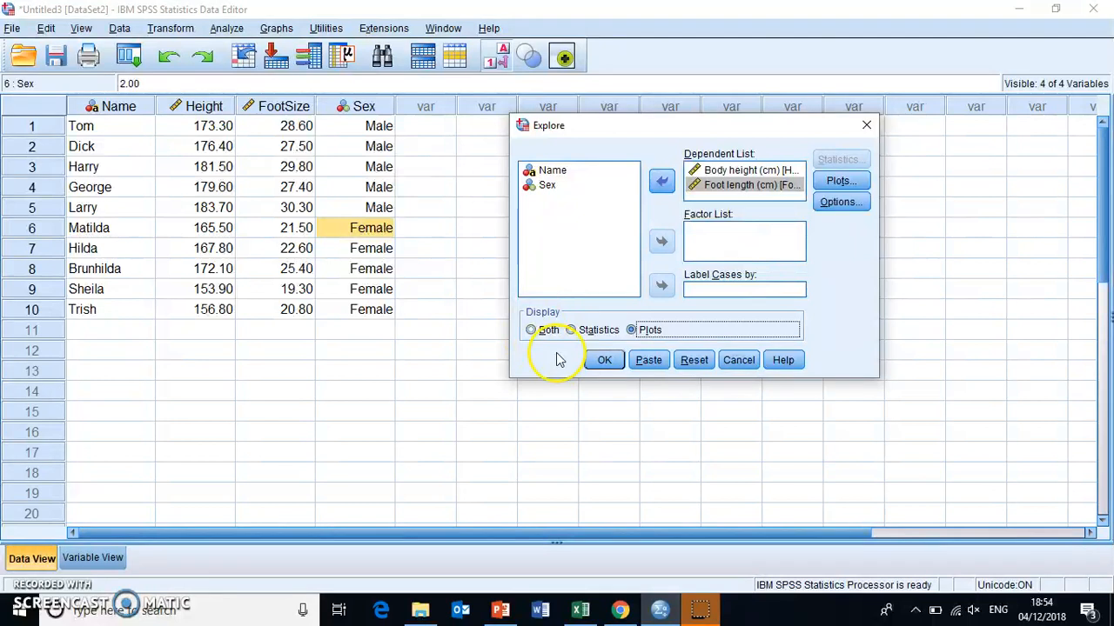
pyautogui.click(609, 361)
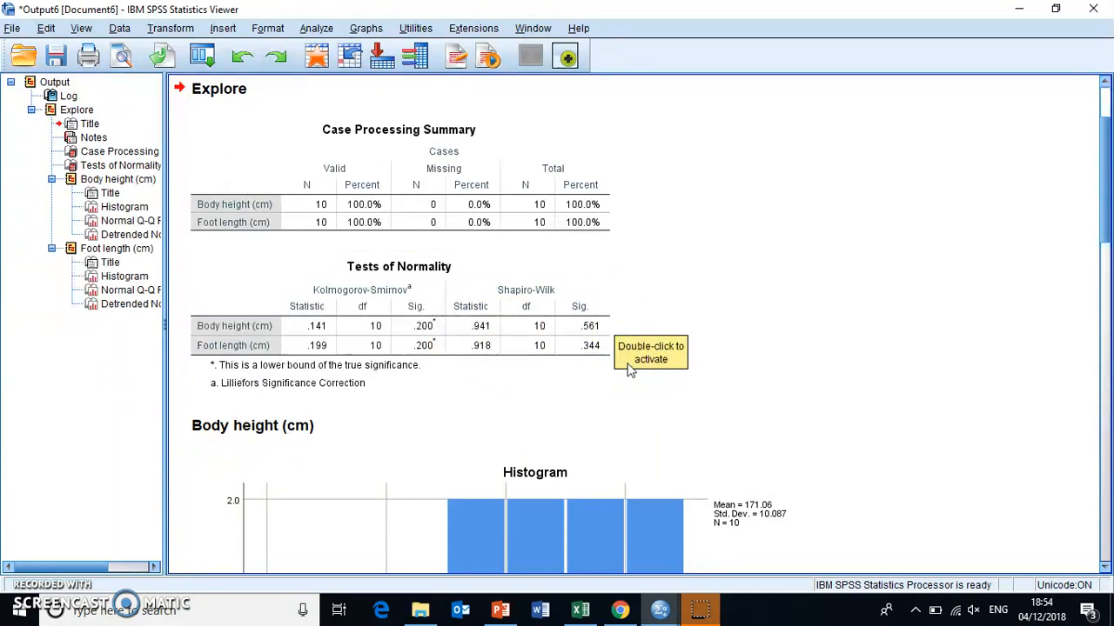
pyautogui.click(551, 406)
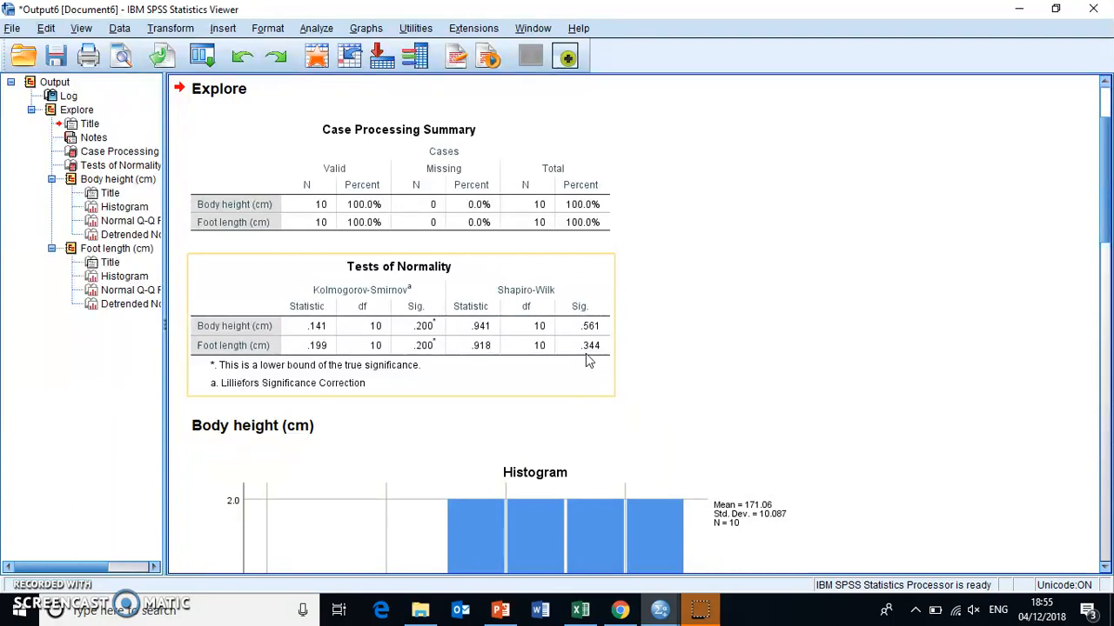
pyautogui.click(743, 337)
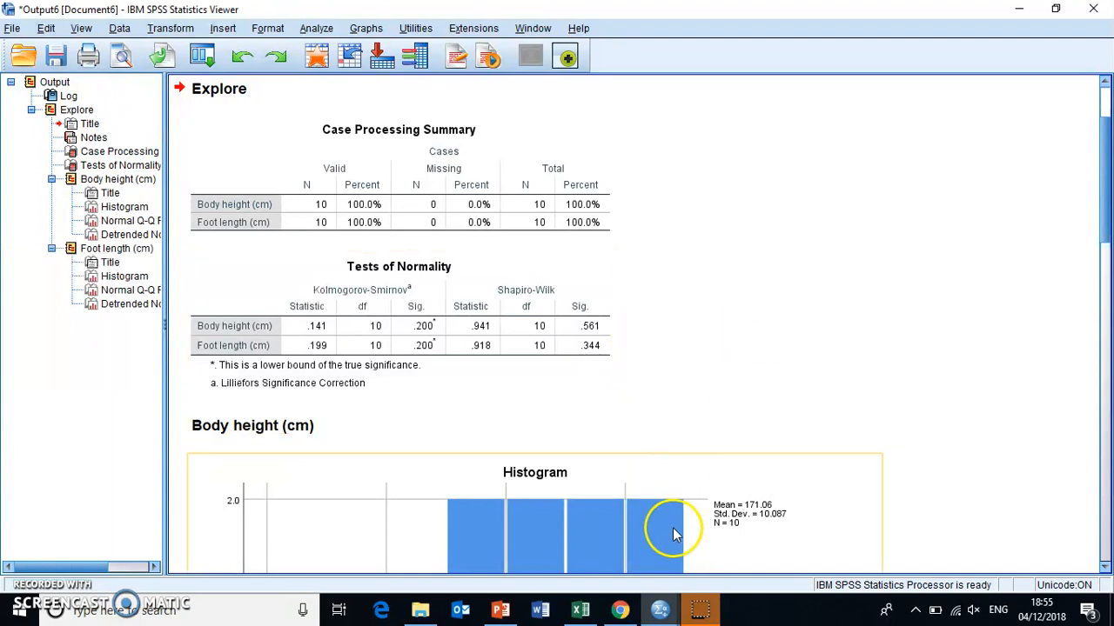
# Return to the dataset and set up an Independent-Samples T Test with Body height (cm) as the test variable
pyautogui.moveTo(659, 611)
pyautogui.click(574, 535)
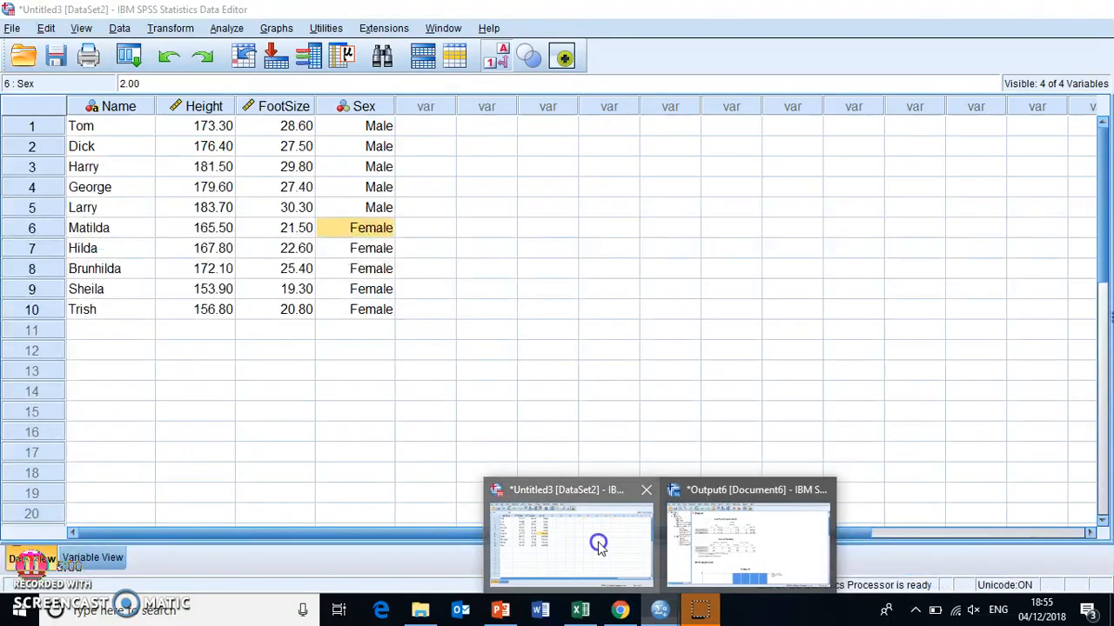
pyautogui.click(229, 30)
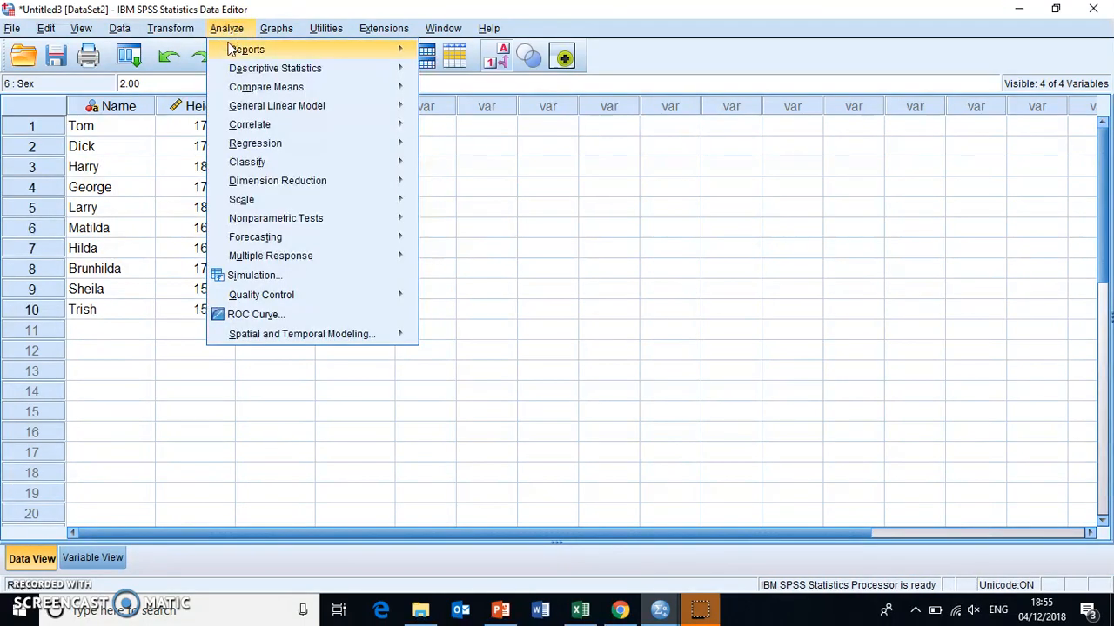
pyautogui.moveTo(241, 89)
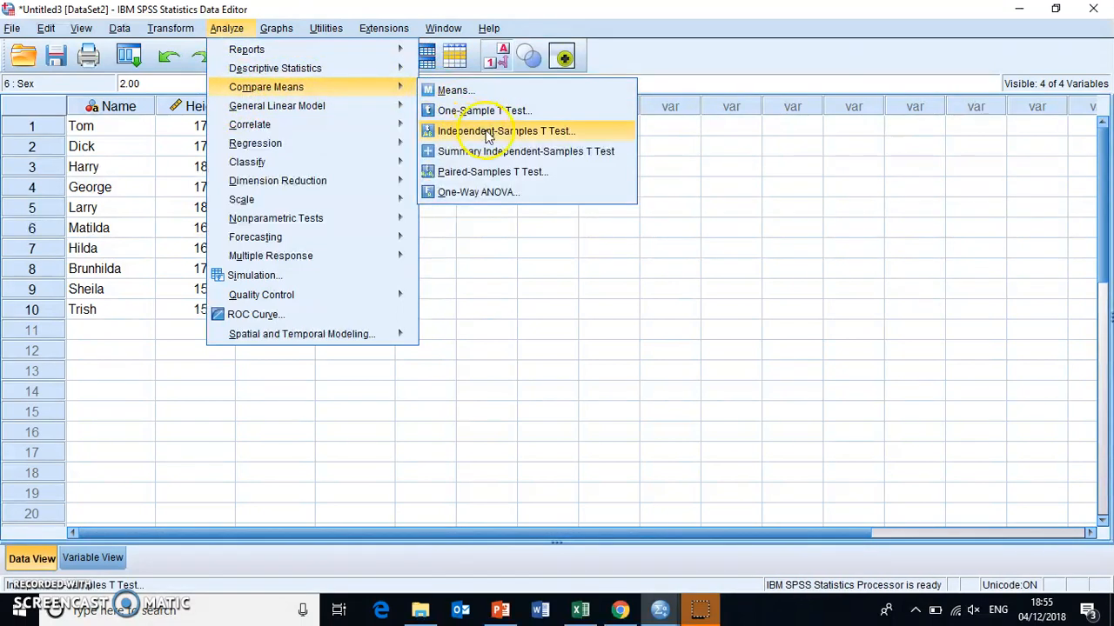
pyautogui.click(541, 137)
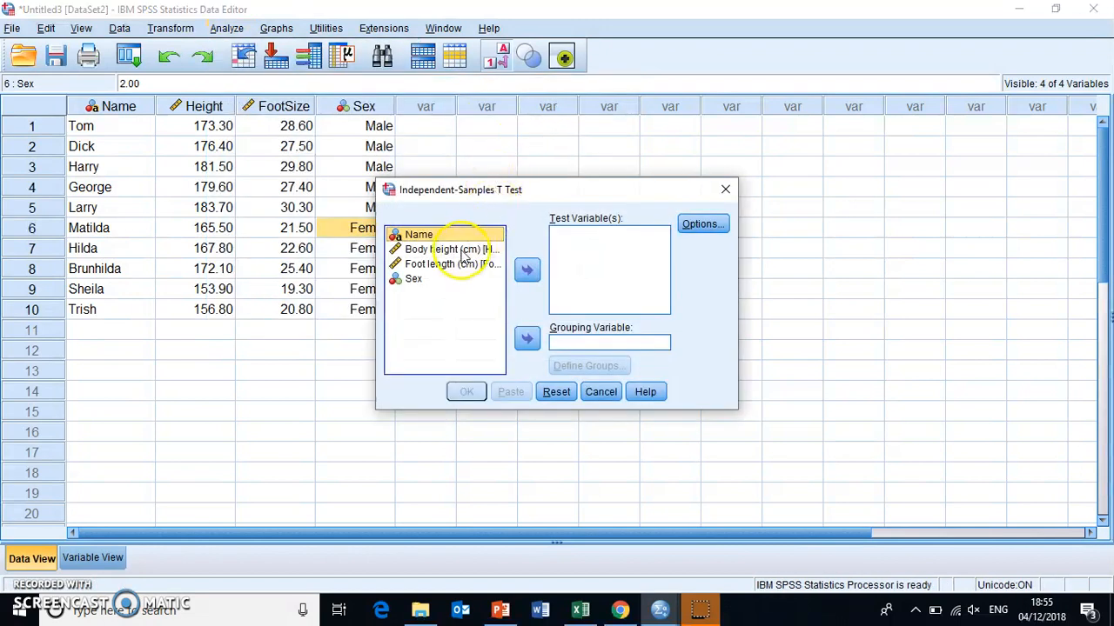
pyautogui.click(464, 250)
pyautogui.click(532, 274)
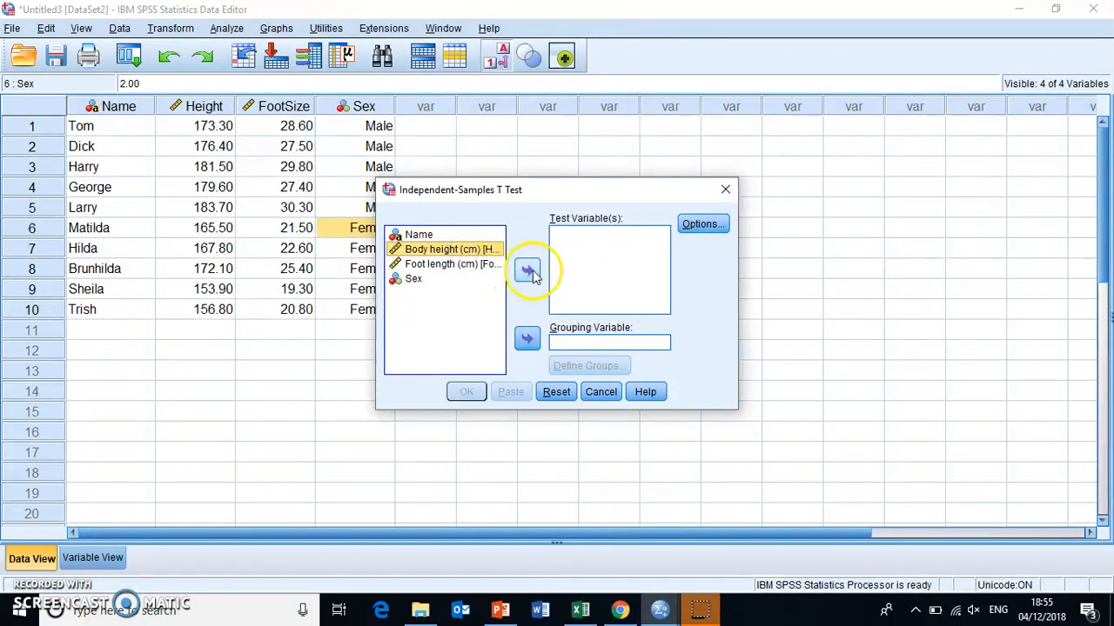
pyautogui.click(530, 272)
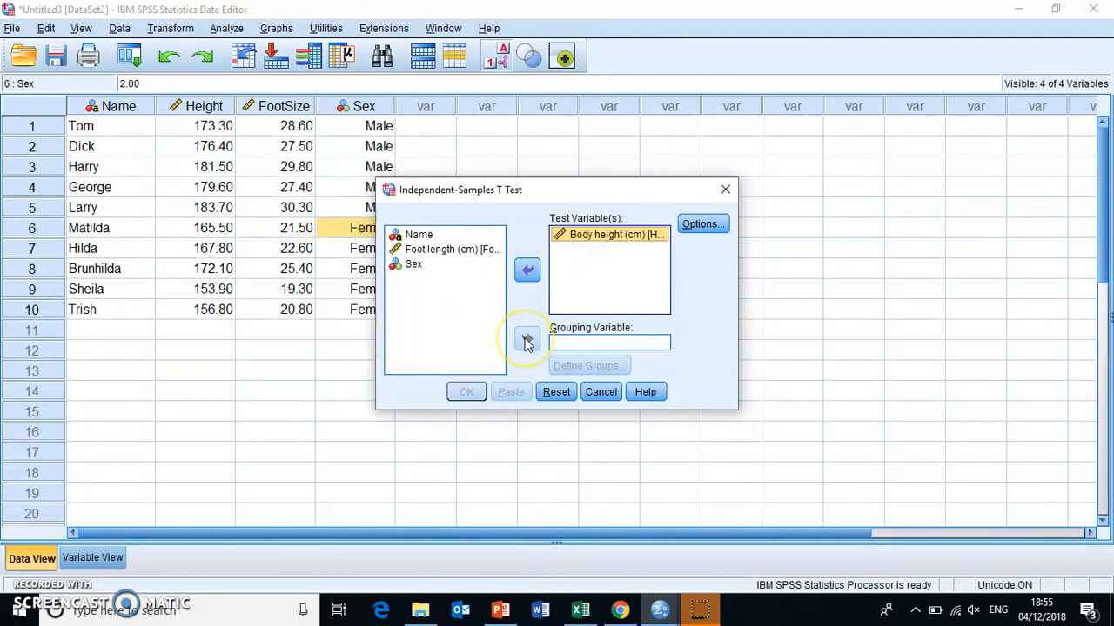
# Use Sex as the t-test's grouping variable with group values 1 and 2, and run the test to inspect its results table
pyautogui.click(412, 265)
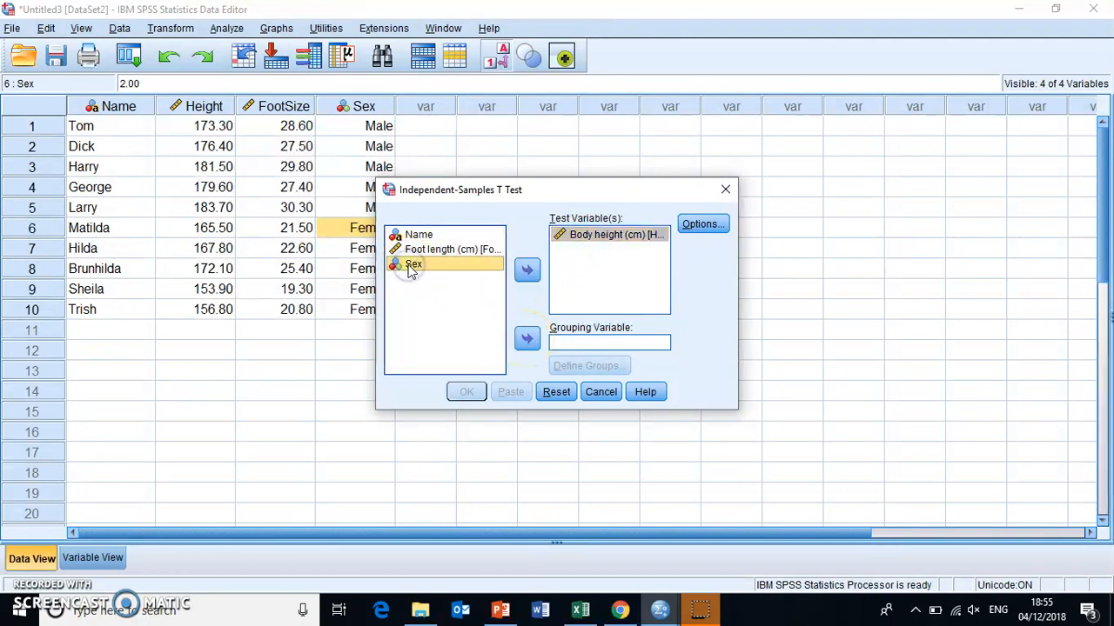
pyautogui.click(527, 340)
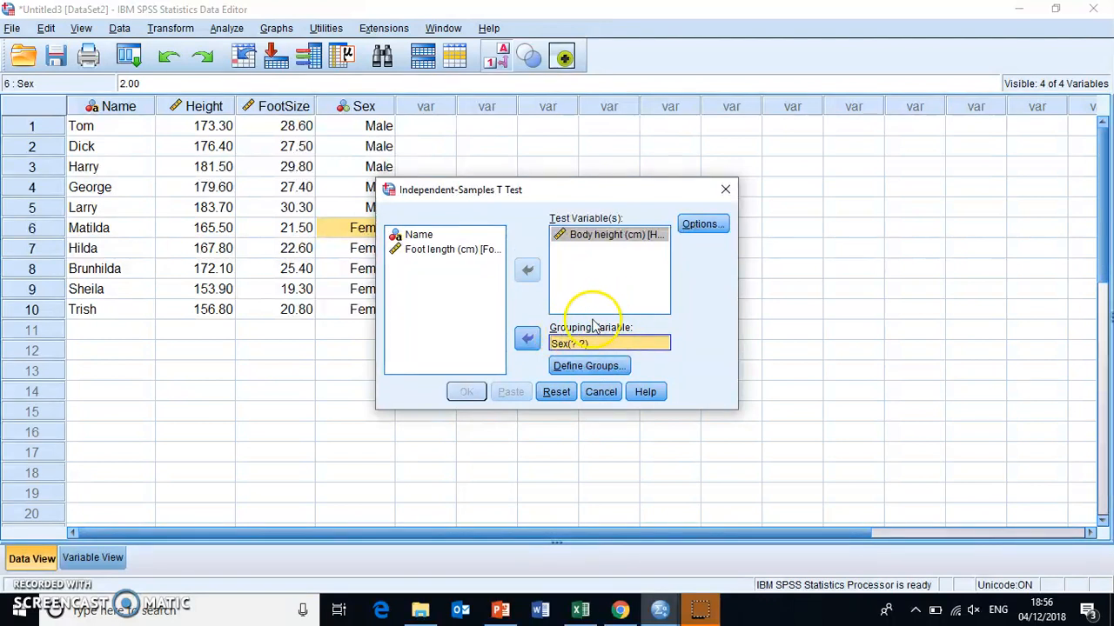
pyautogui.click(589, 367)
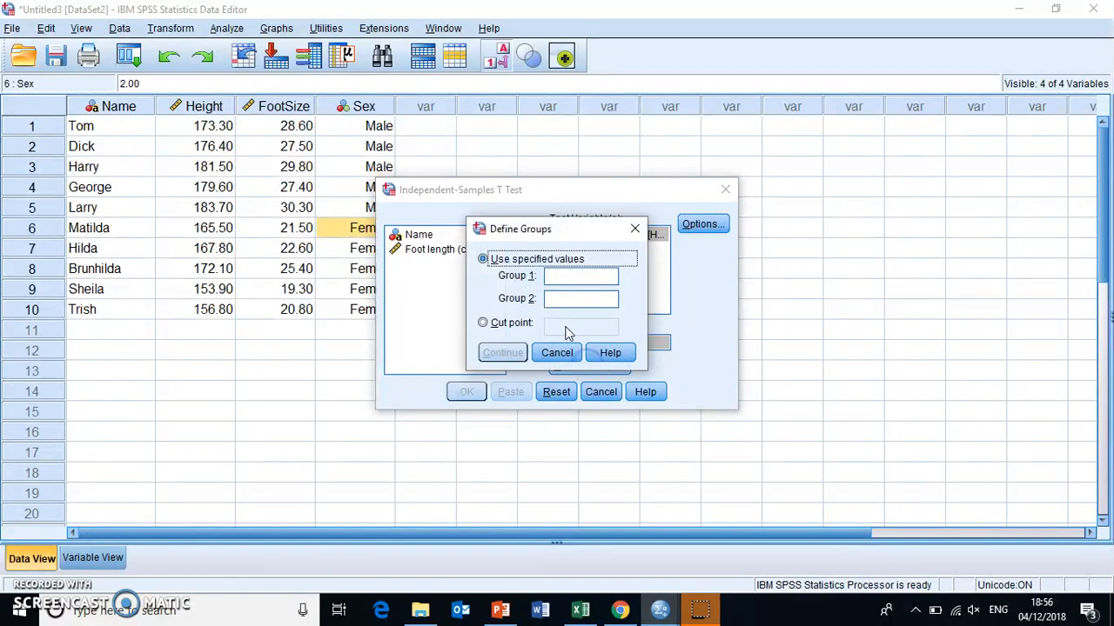
pyautogui.click(561, 276)
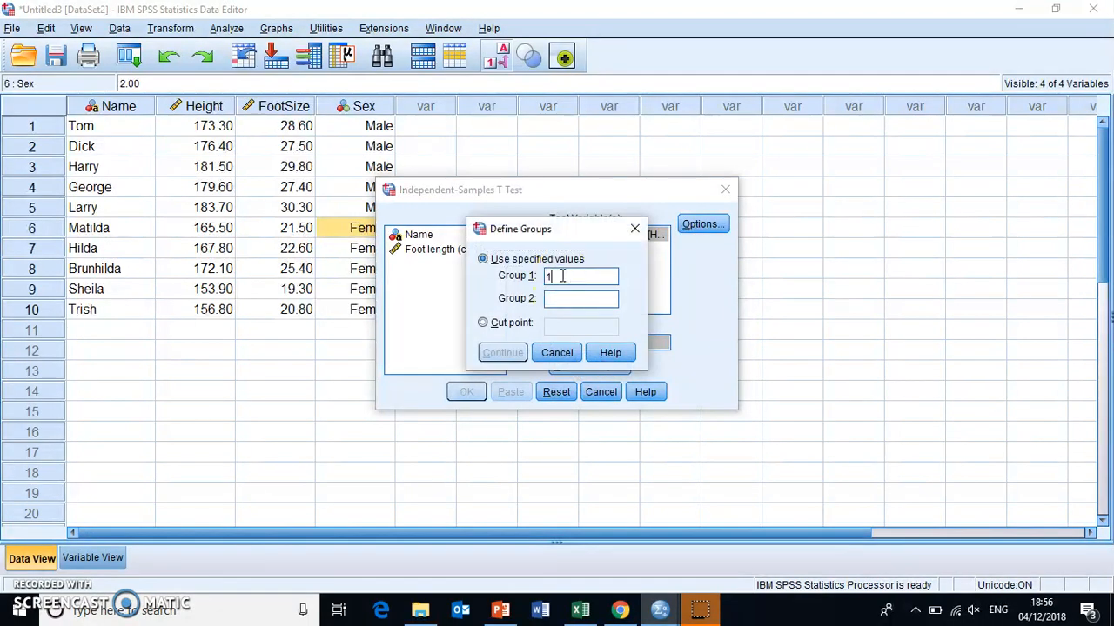
pyautogui.click(561, 298)
pyautogui.write('2')
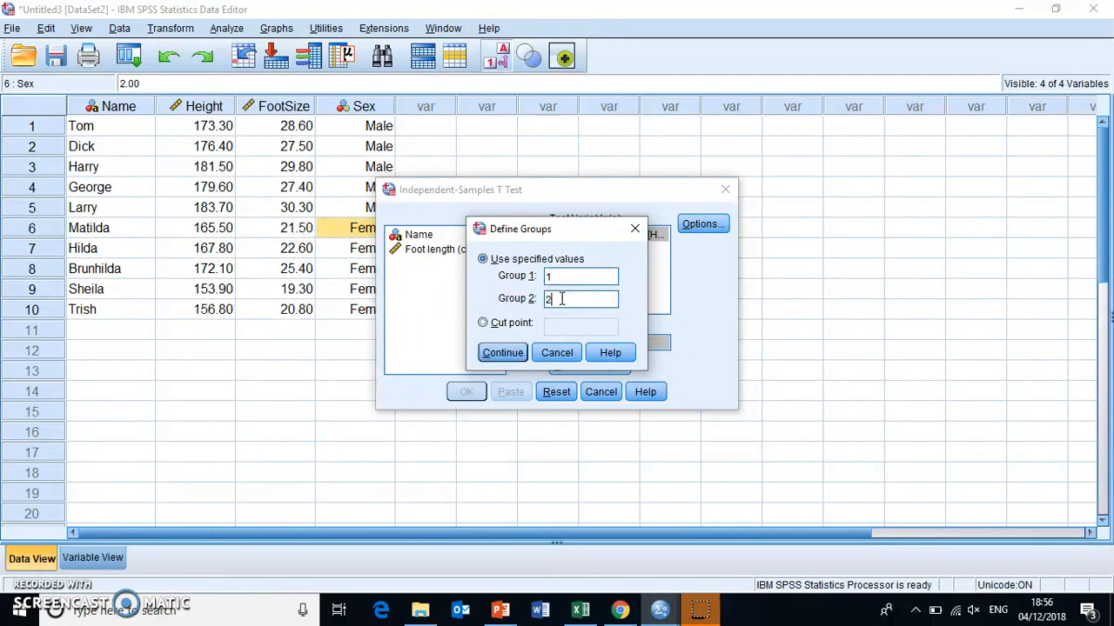
pyautogui.click(504, 353)
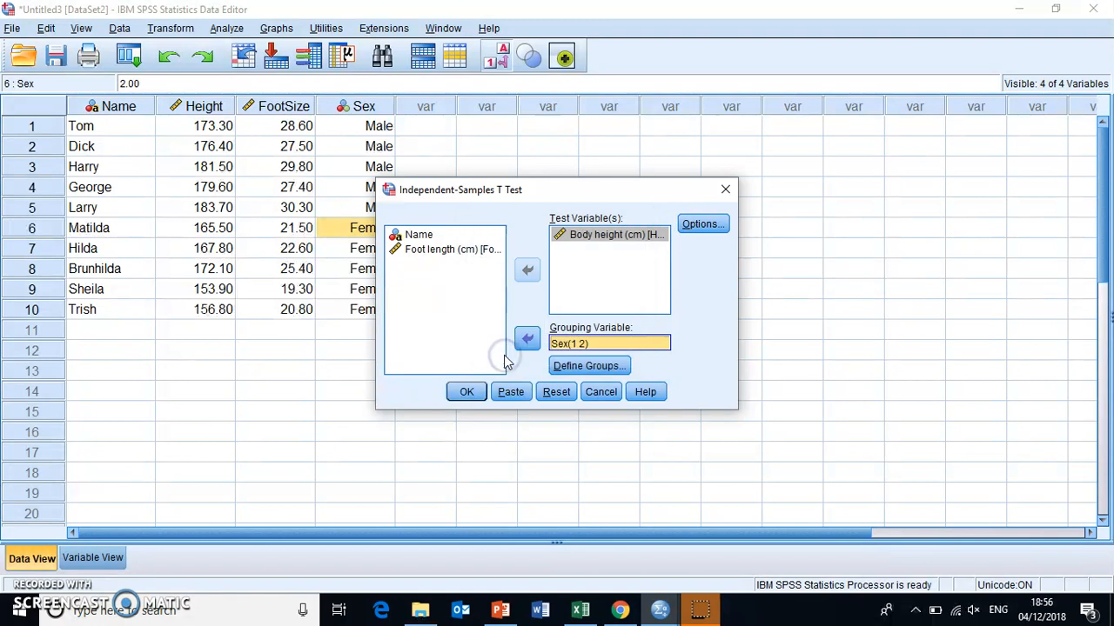
pyautogui.click(467, 393)
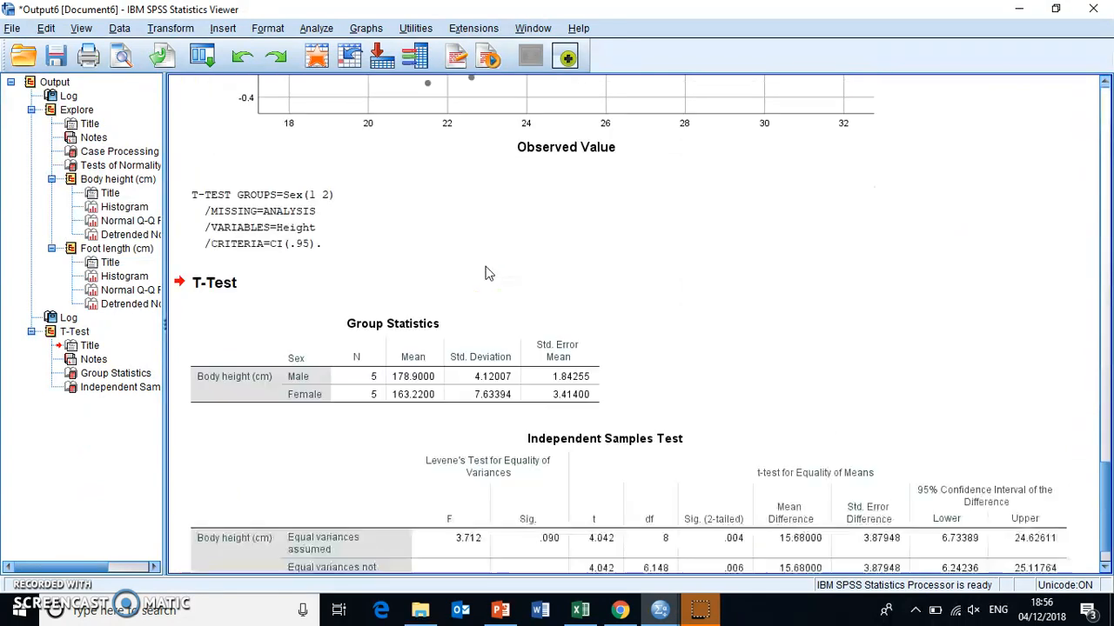
pyautogui.click(438, 509)
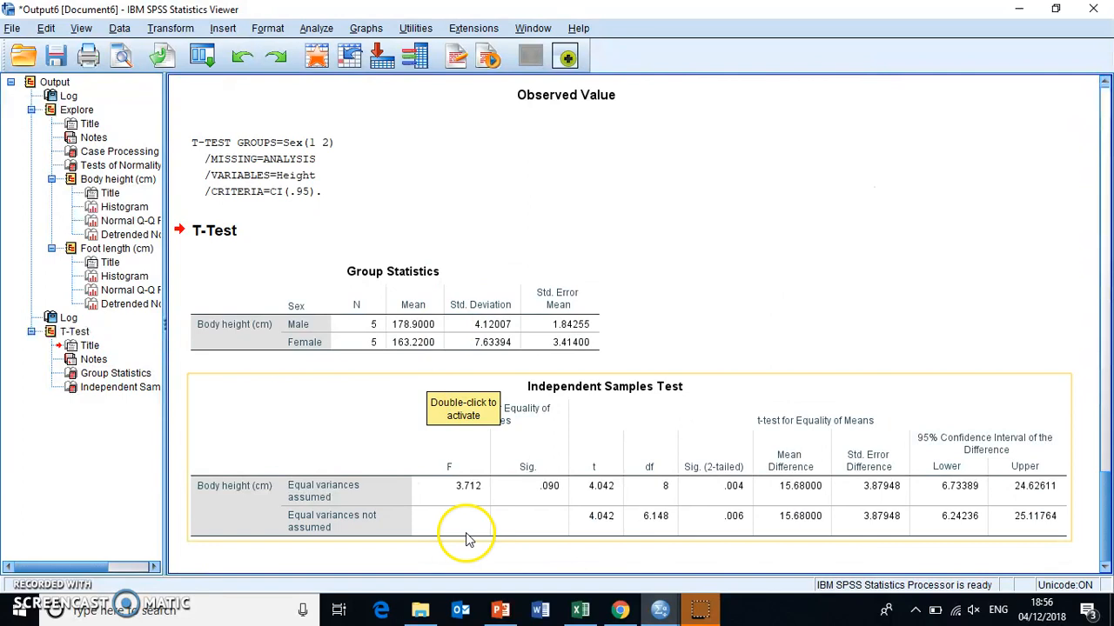
# Examine the T-Test output, comparing the Group Statistics means and the t, df and two-tailed significance in the Independent Samples Test table
pyautogui.click(455, 306)
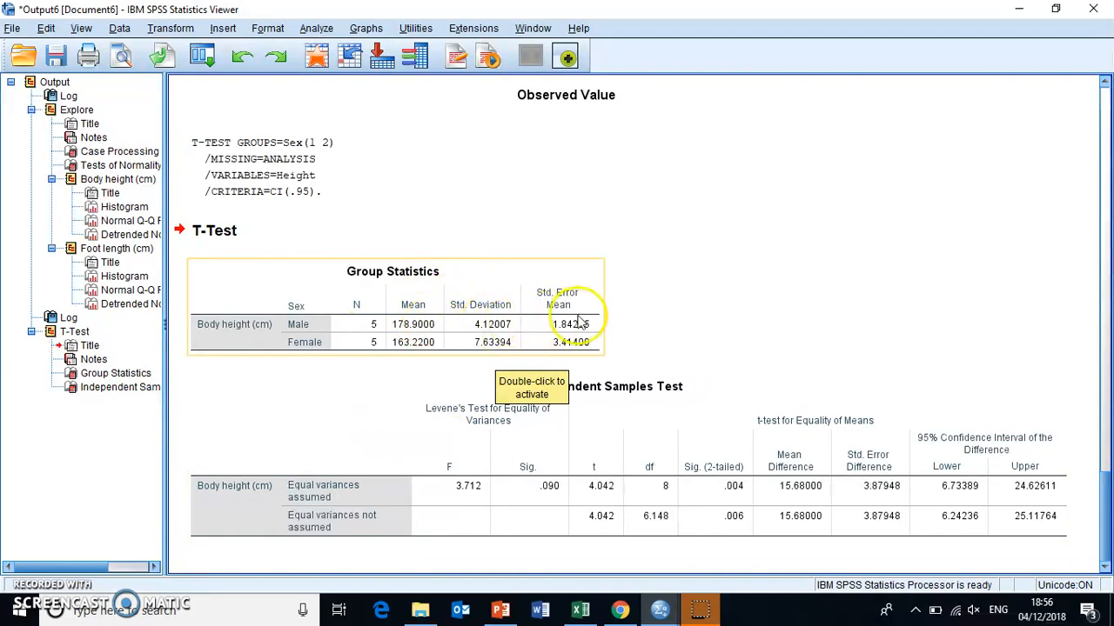
pyautogui.click(705, 369)
pyautogui.click(519, 424)
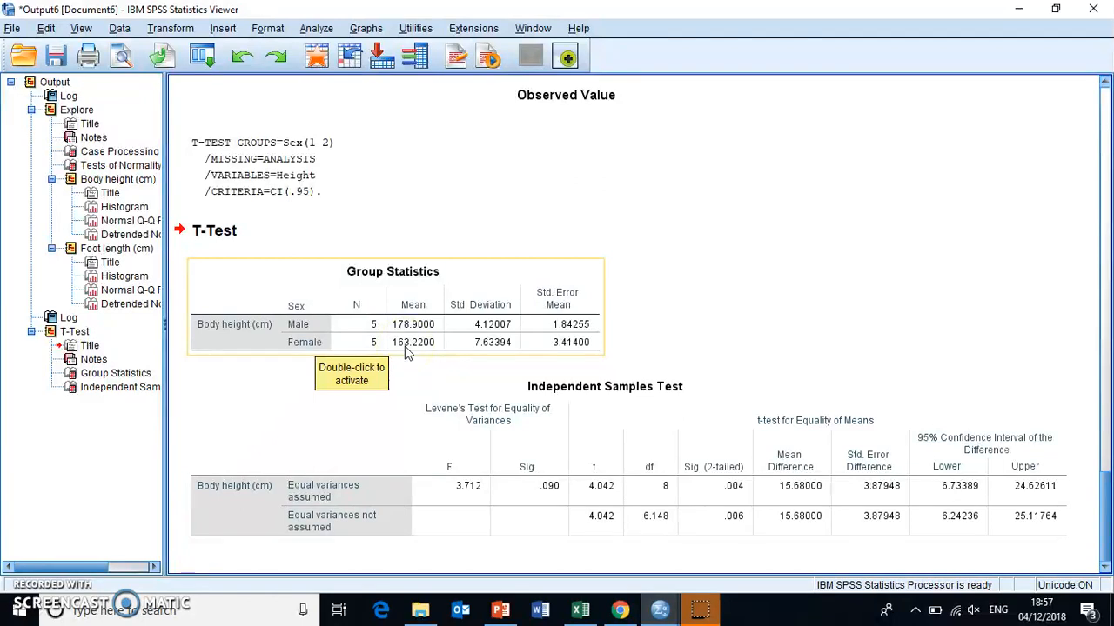
pyautogui.click(757, 348)
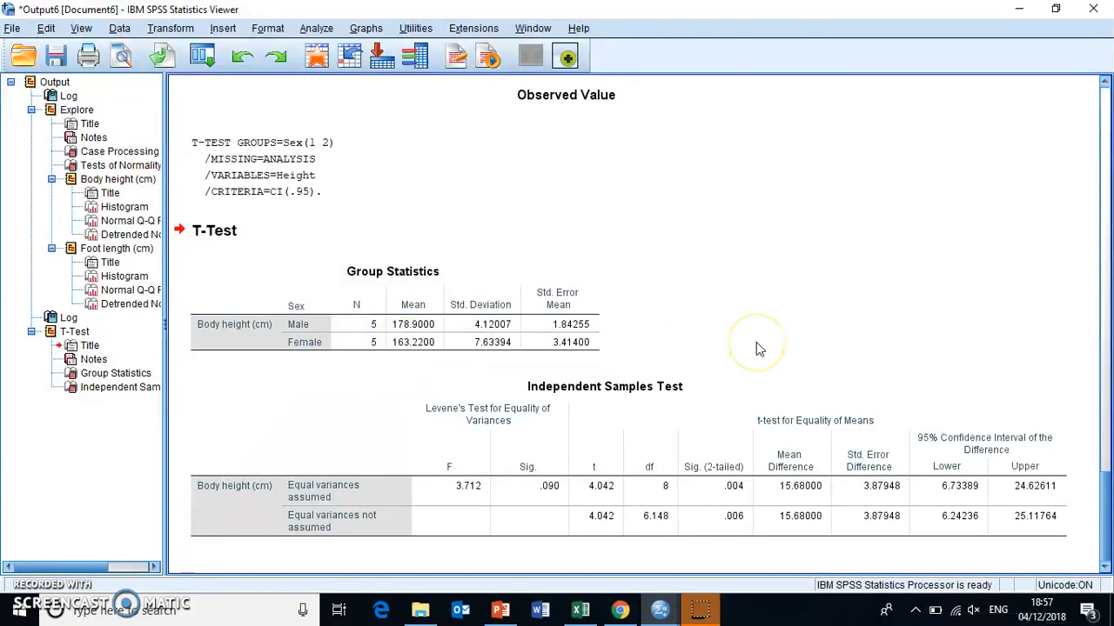
pyautogui.click(604, 441)
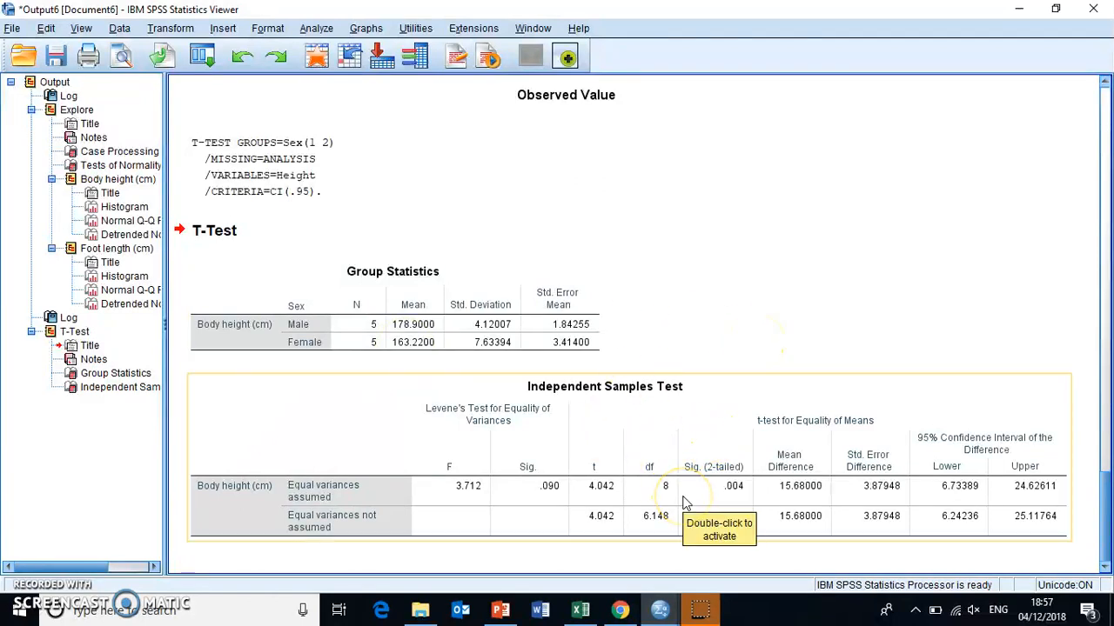
pyautogui.click(729, 257)
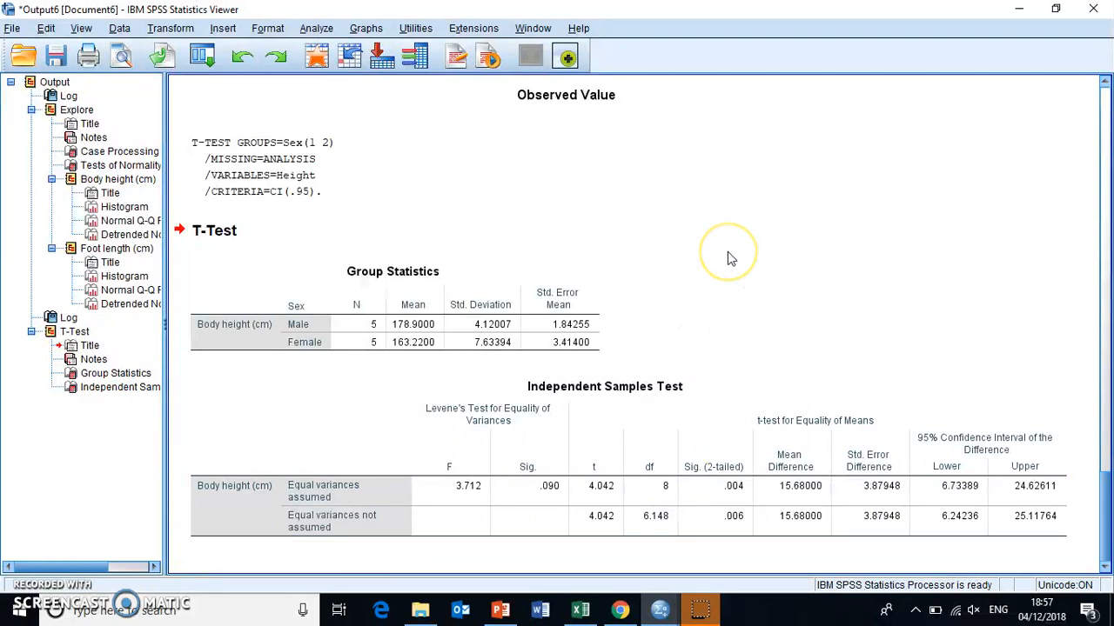
pyautogui.click(655, 360)
pyautogui.click(651, 484)
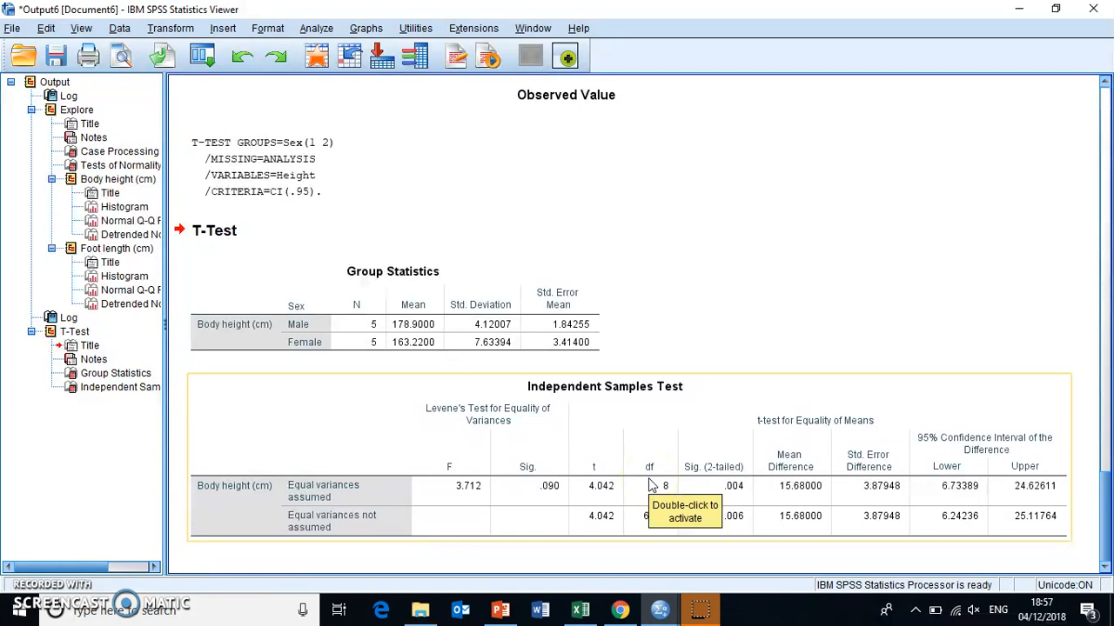
pyautogui.click(672, 525)
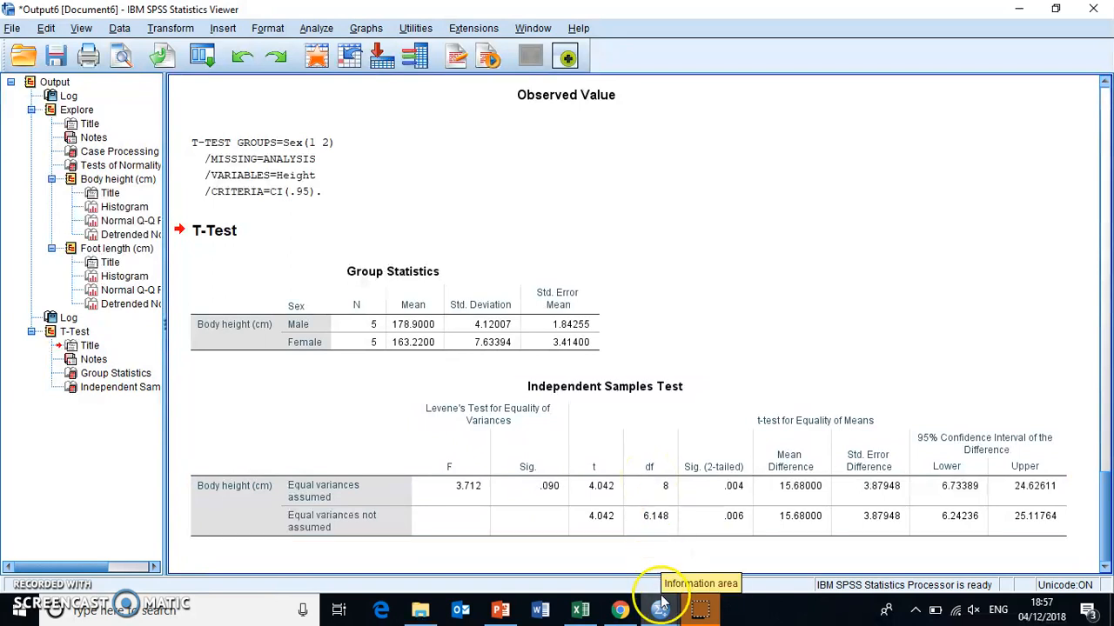
# Return to the dataset and change case 9's Height to 120.9 and FootSize to 9.3
pyautogui.moveTo(660, 609)
pyautogui.click(703, 538)
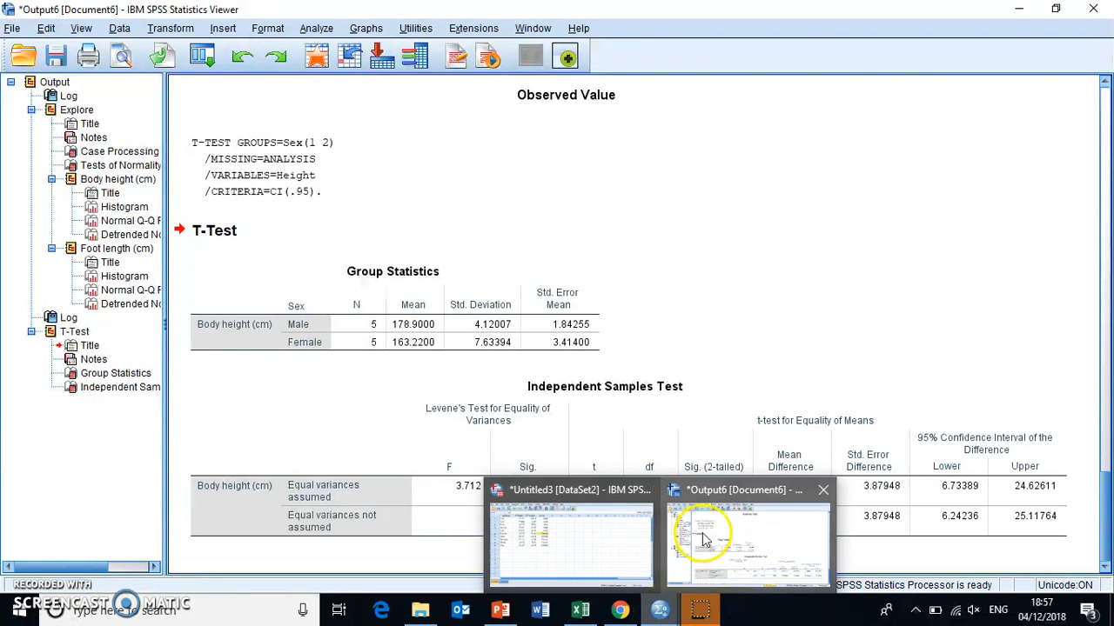
pyautogui.click(609, 536)
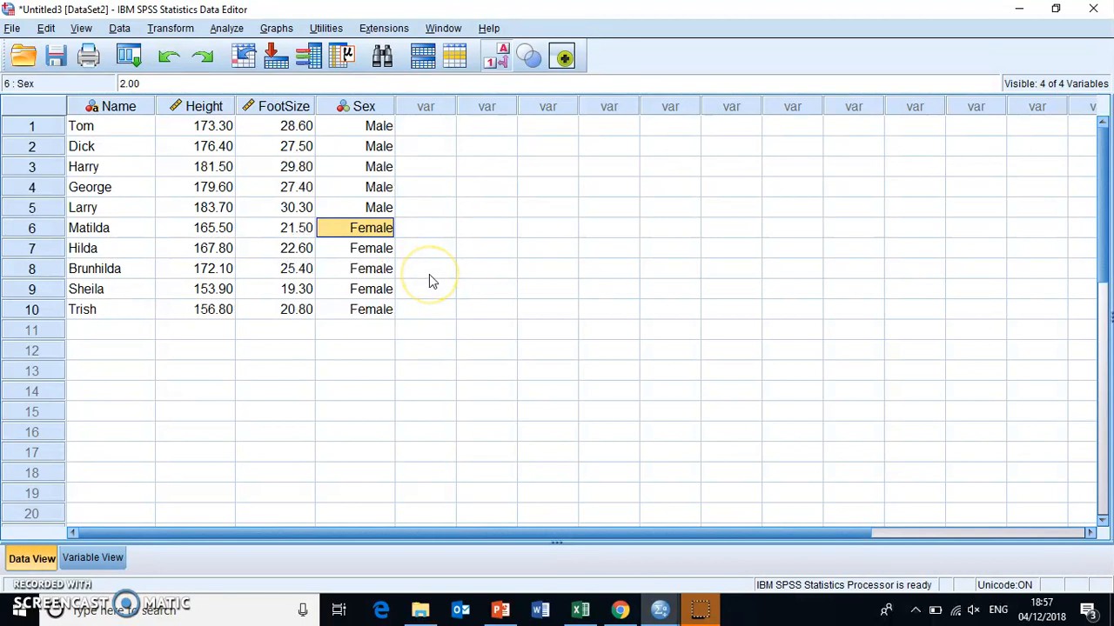
pyautogui.click(208, 292)
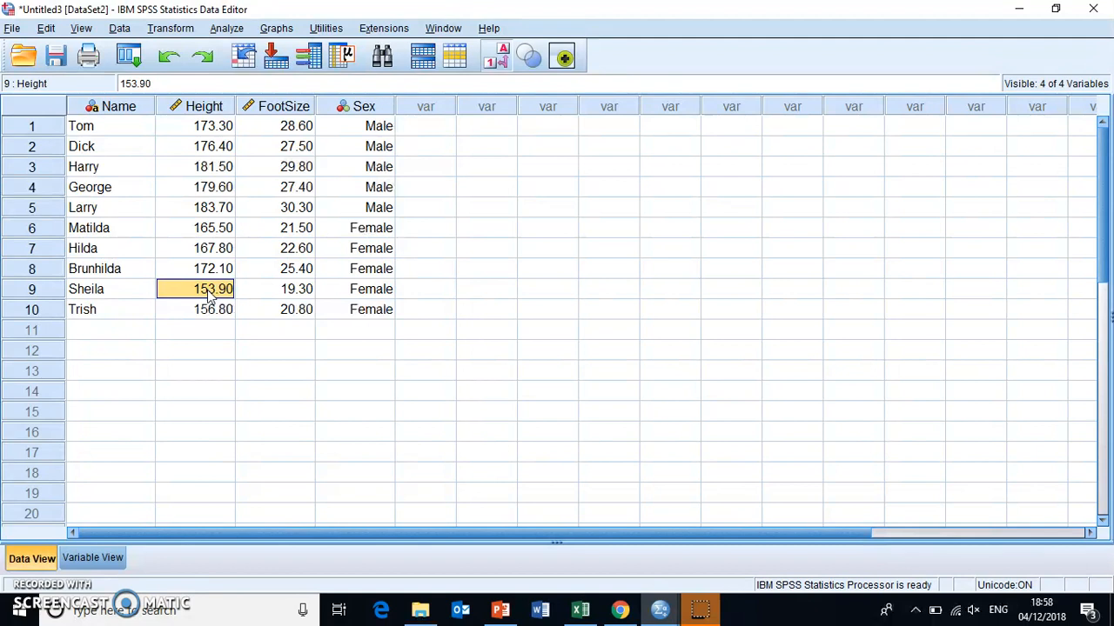
pyautogui.write('120.9')
pyautogui.click(266, 294)
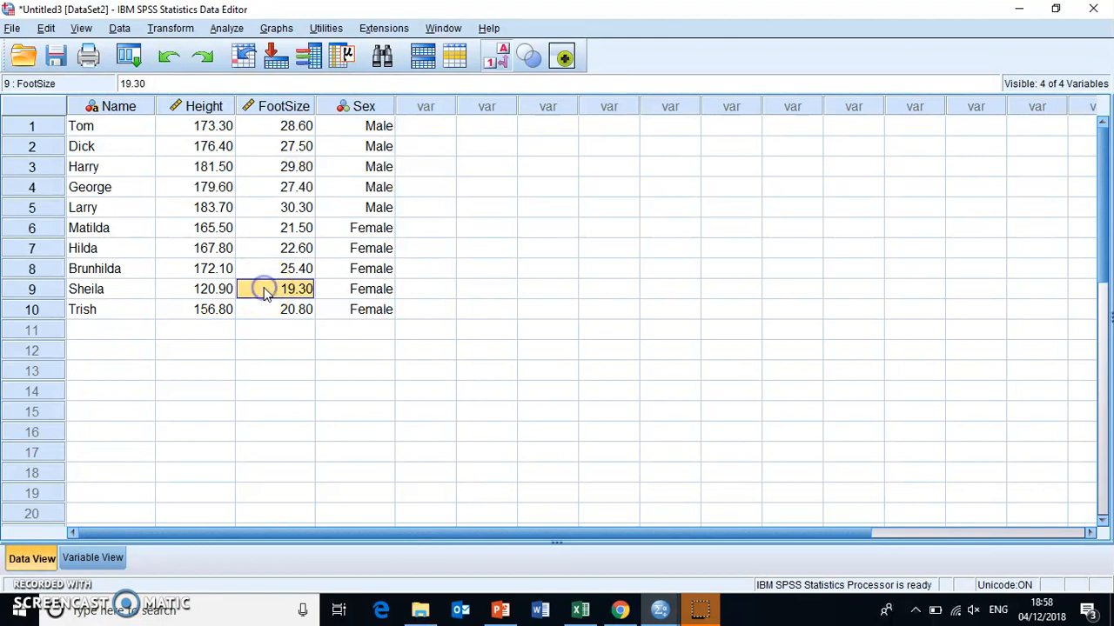
pyautogui.write('9.3')
pyautogui.click(291, 310)
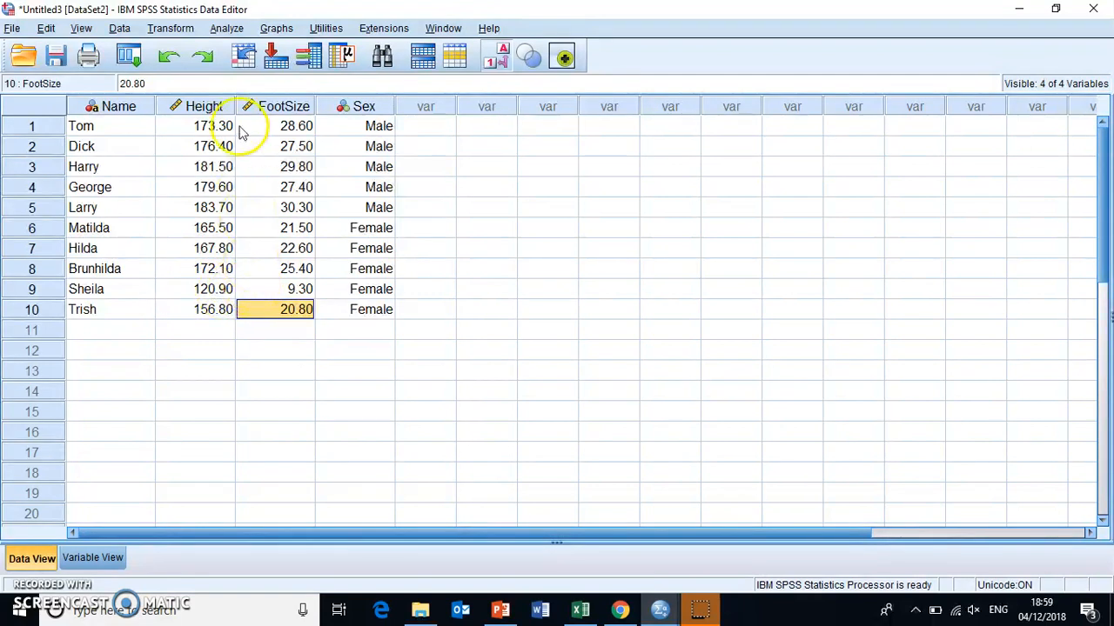
# Rerun Explore on body height and foot length, keeping histograms and normality plots with tests, and inspect the Tests of Normality table
pyautogui.click(228, 28)
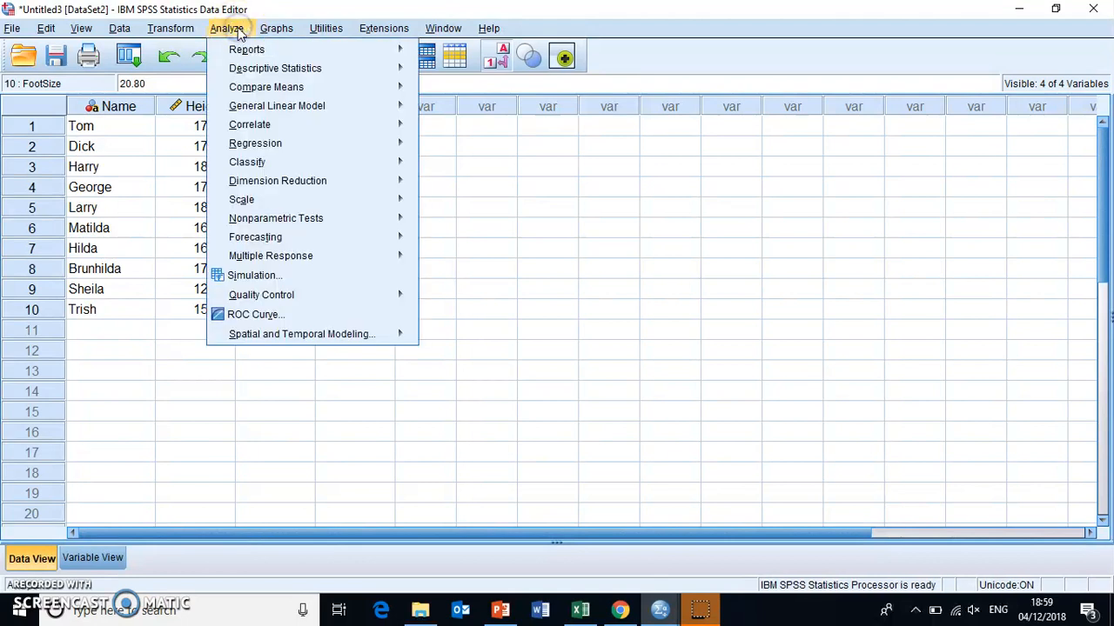
pyautogui.moveTo(253, 72)
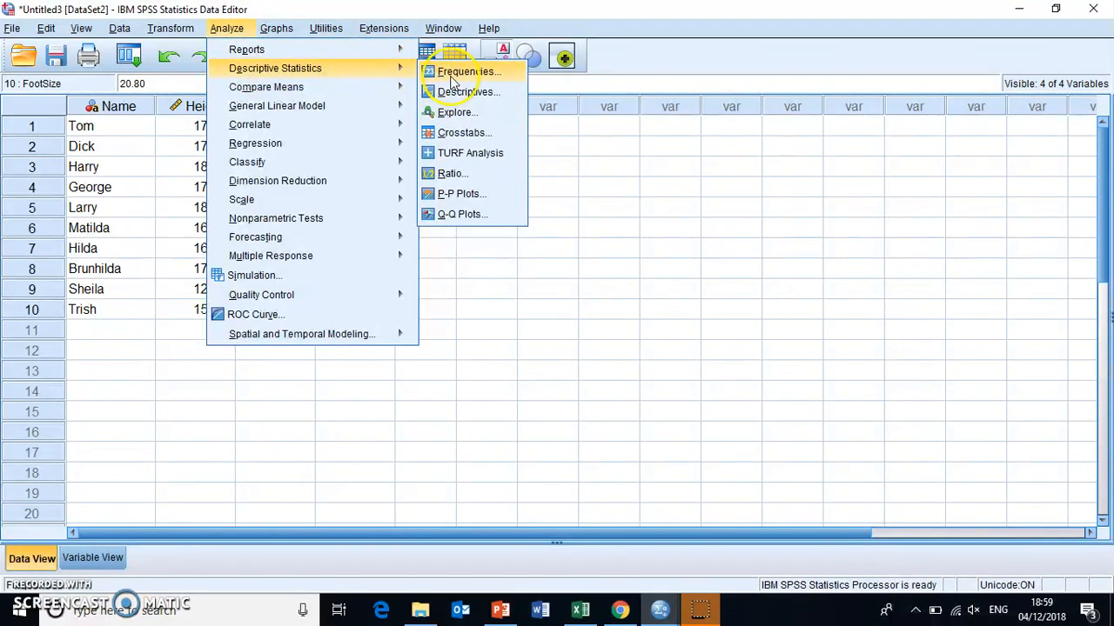
pyautogui.click(458, 112)
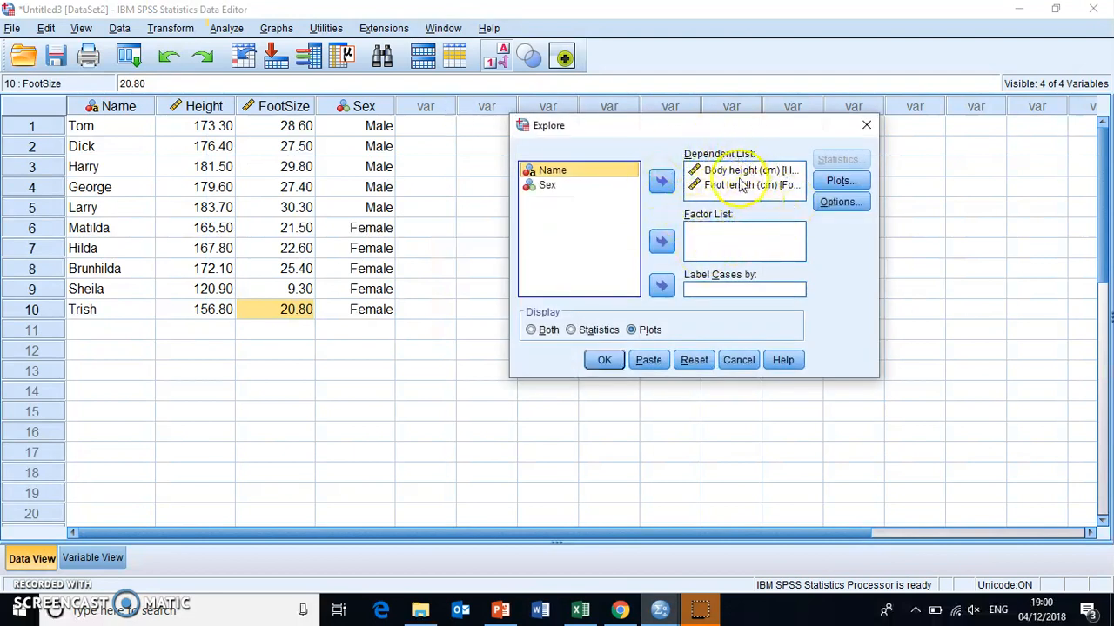
pyautogui.click(839, 180)
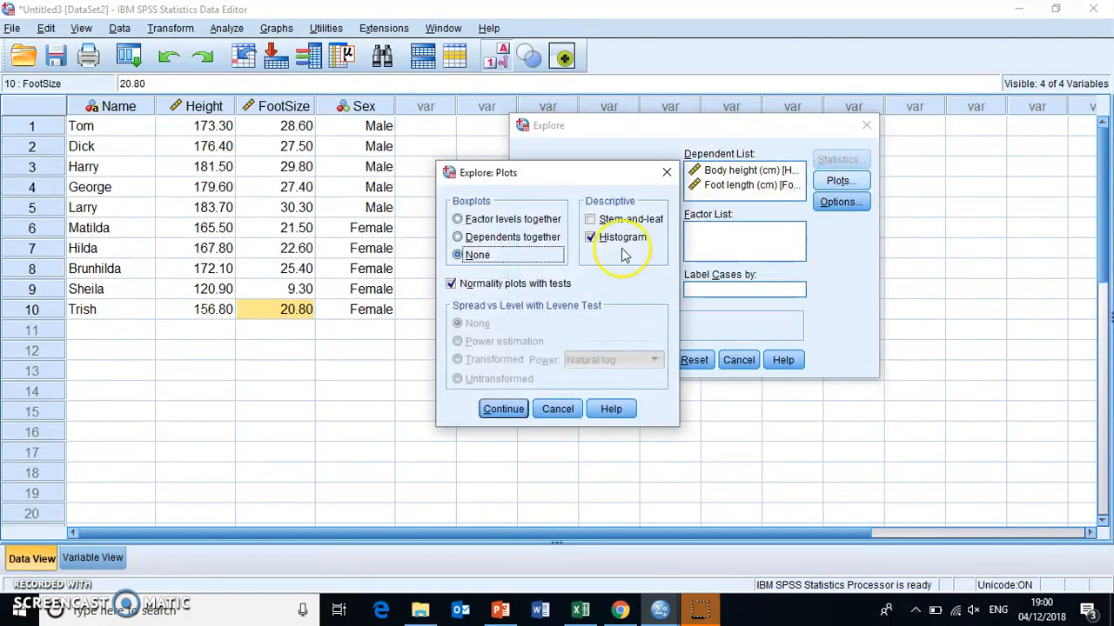
pyautogui.click(509, 409)
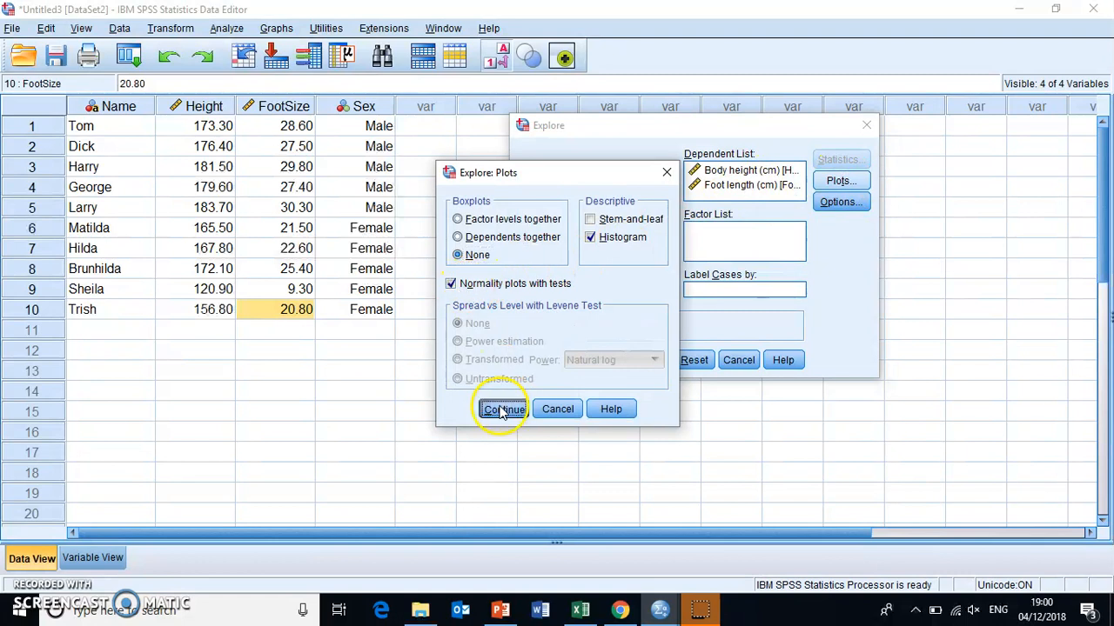
pyautogui.click(606, 363)
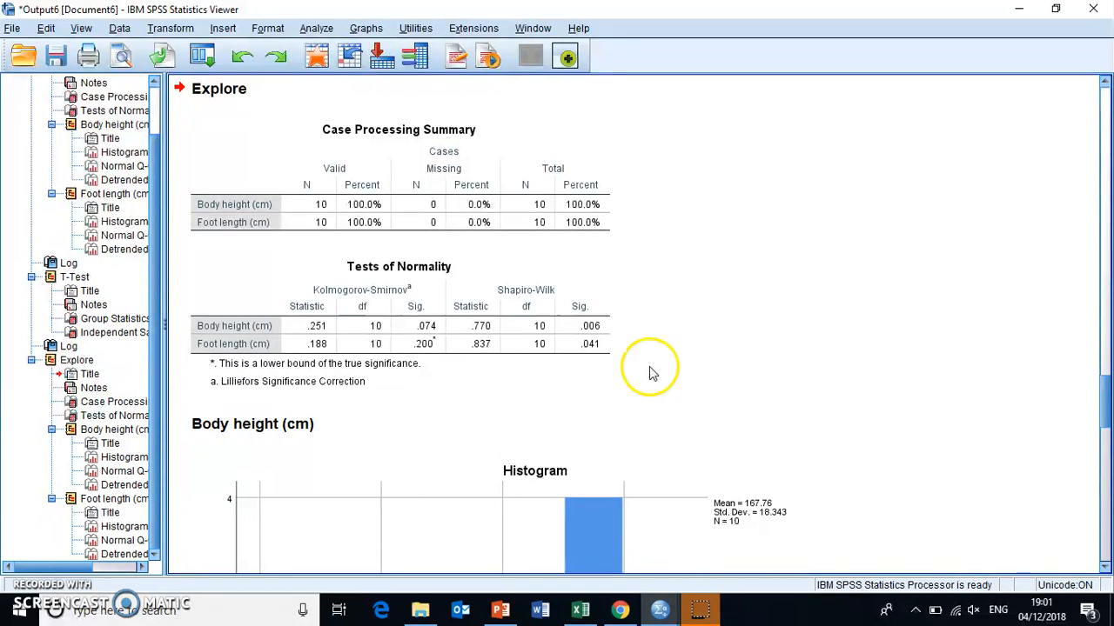
# Return to the dataset and set up a nonparametric Two-Independent-Samples test with Body height (cm) as the test variable
pyautogui.moveTo(663, 610)
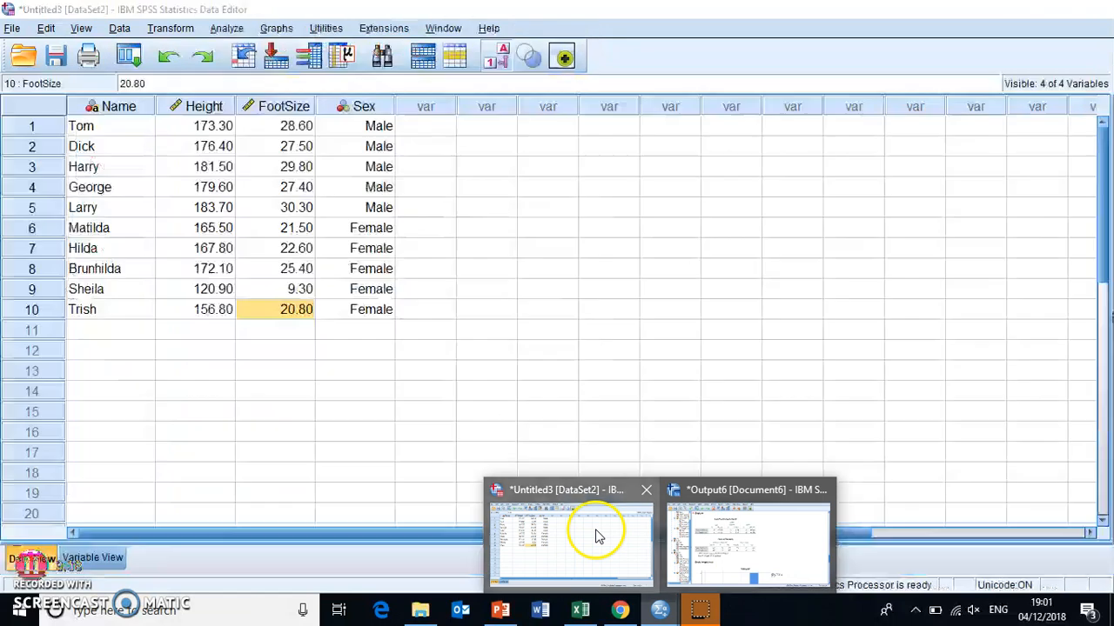
pyautogui.click(593, 529)
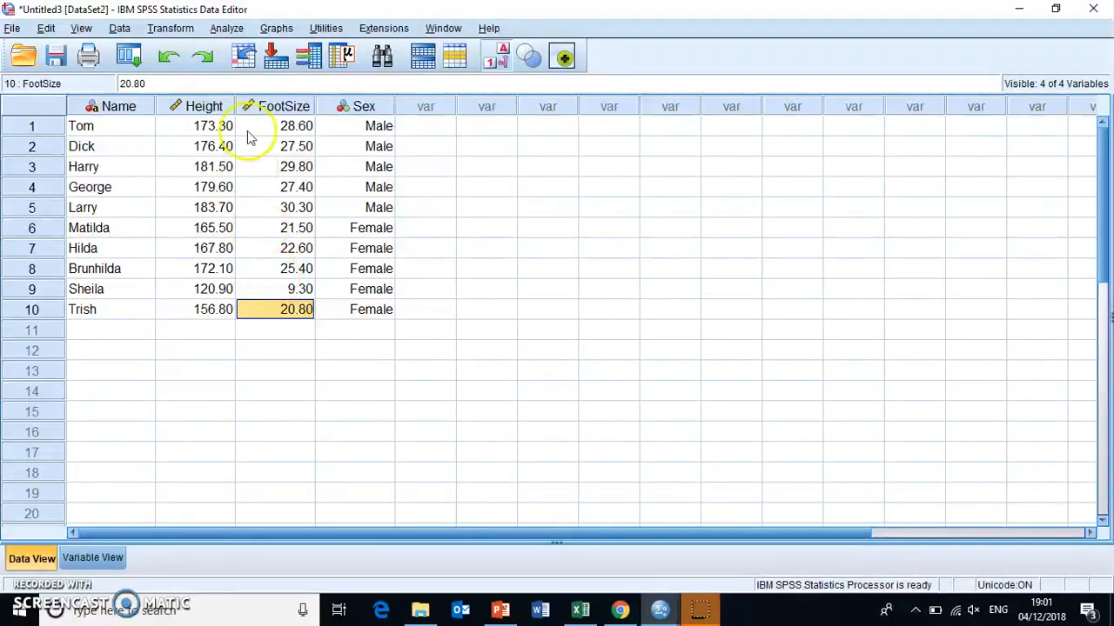
pyautogui.click(224, 27)
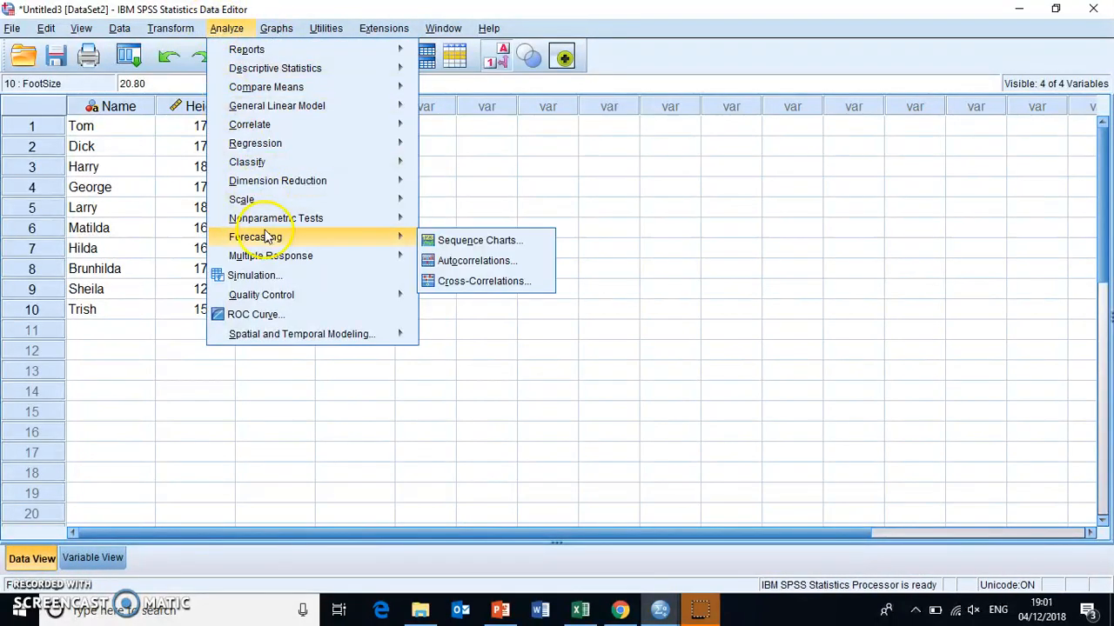
pyautogui.moveTo(274, 219)
pyautogui.moveTo(466, 291)
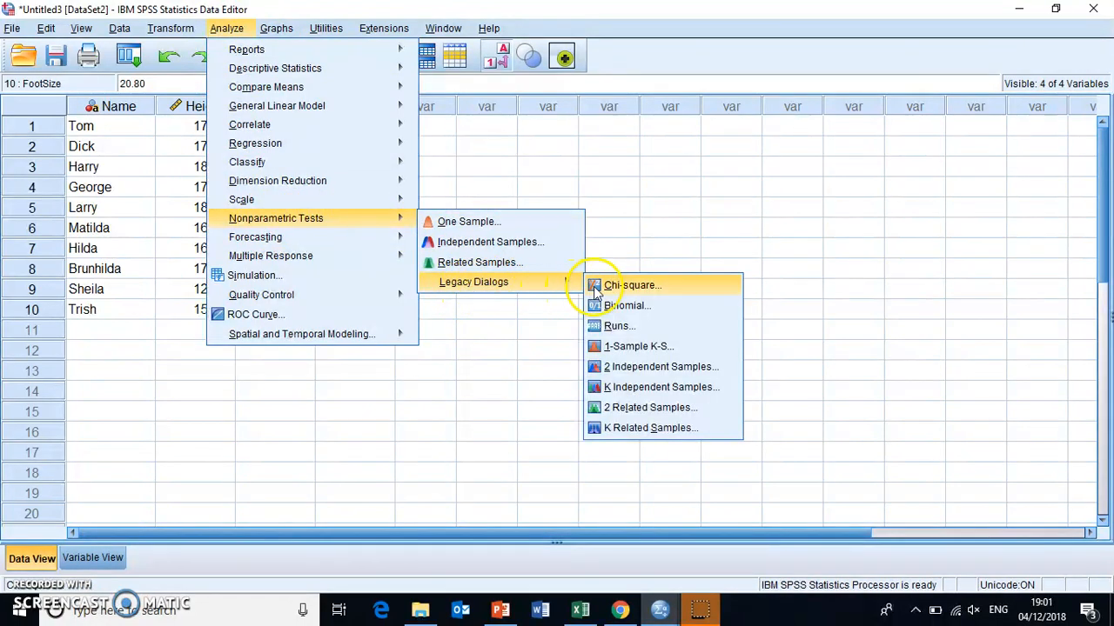
pyautogui.click(643, 366)
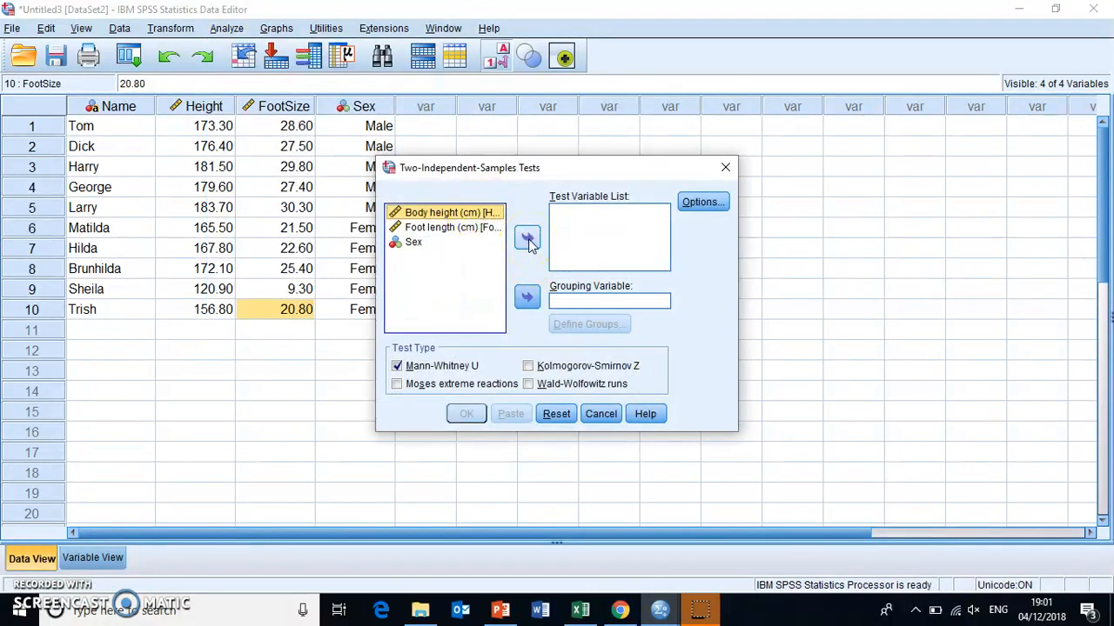
pyautogui.click(527, 238)
# Set Sex as the nonparametric test's grouping variable, defining group 1 as 1 and group 2 as 2
pyautogui.click(401, 228)
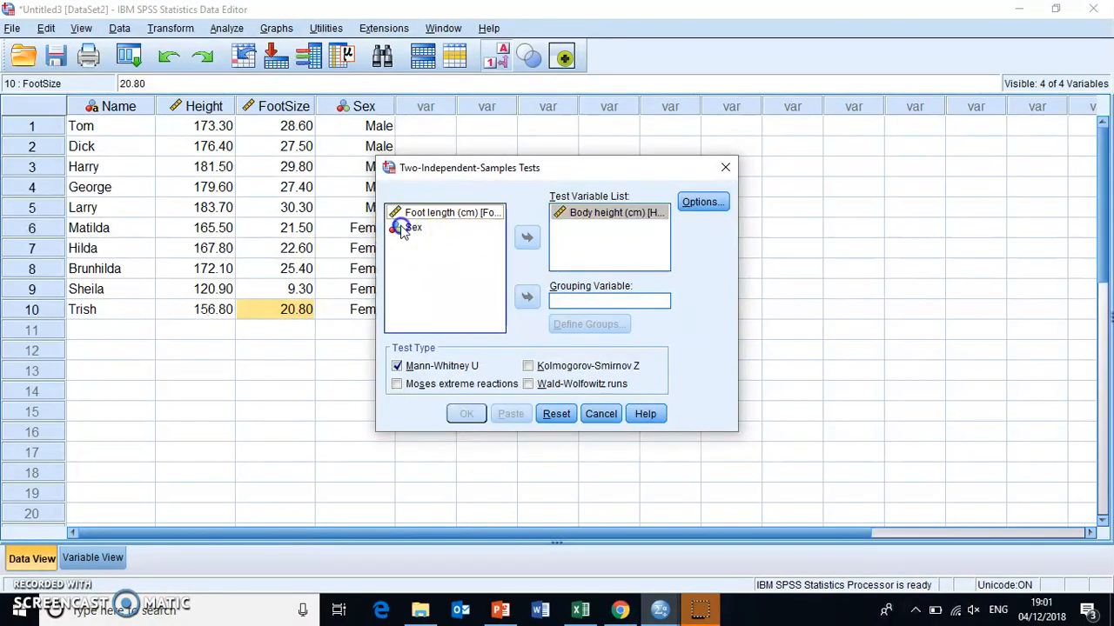
pyautogui.click(527, 297)
pyautogui.click(578, 326)
pyautogui.write('1')
pyautogui.click(557, 304)
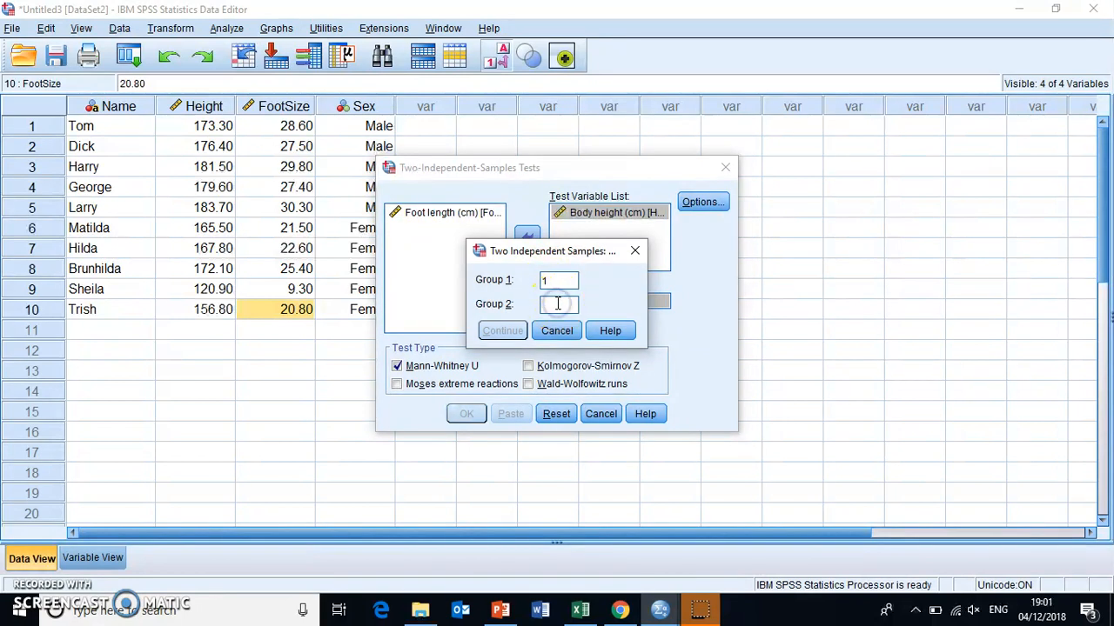
pyautogui.write('2')
pyautogui.click(501, 332)
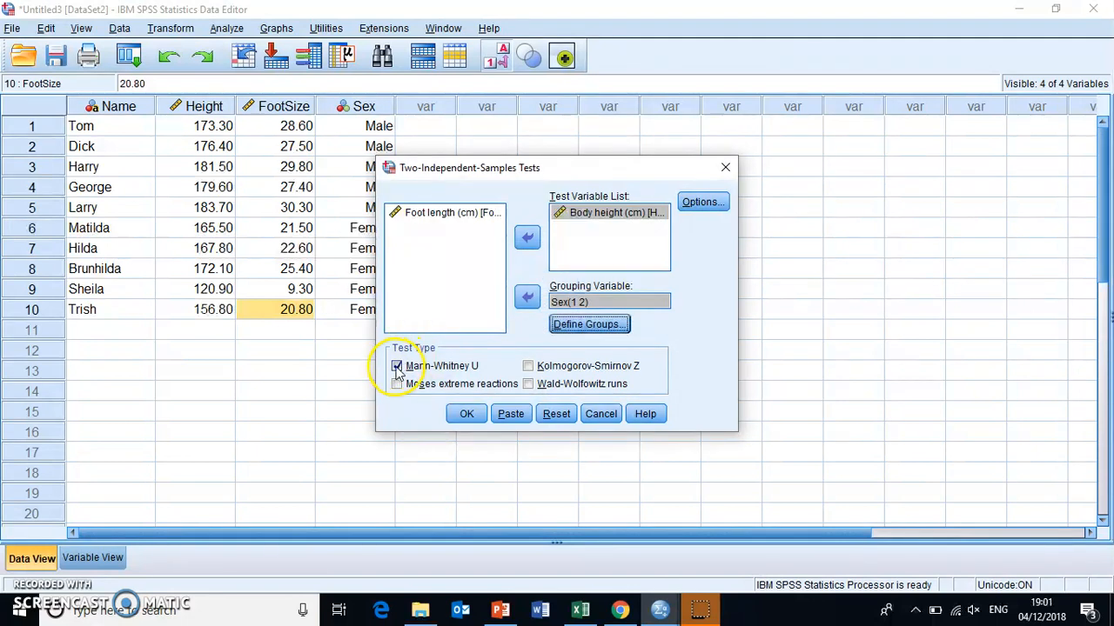
# Run the Mann-Whitney U test and inspect its Ranks and Test Statistics tables
pyautogui.click(467, 415)
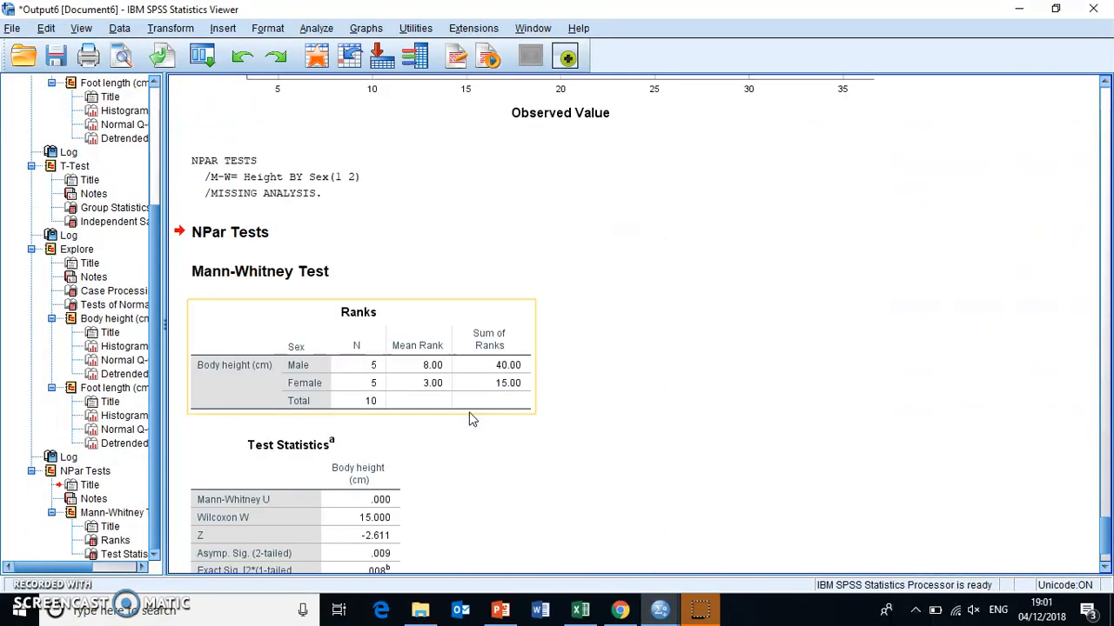
pyautogui.scroll(-2, 470, 418)
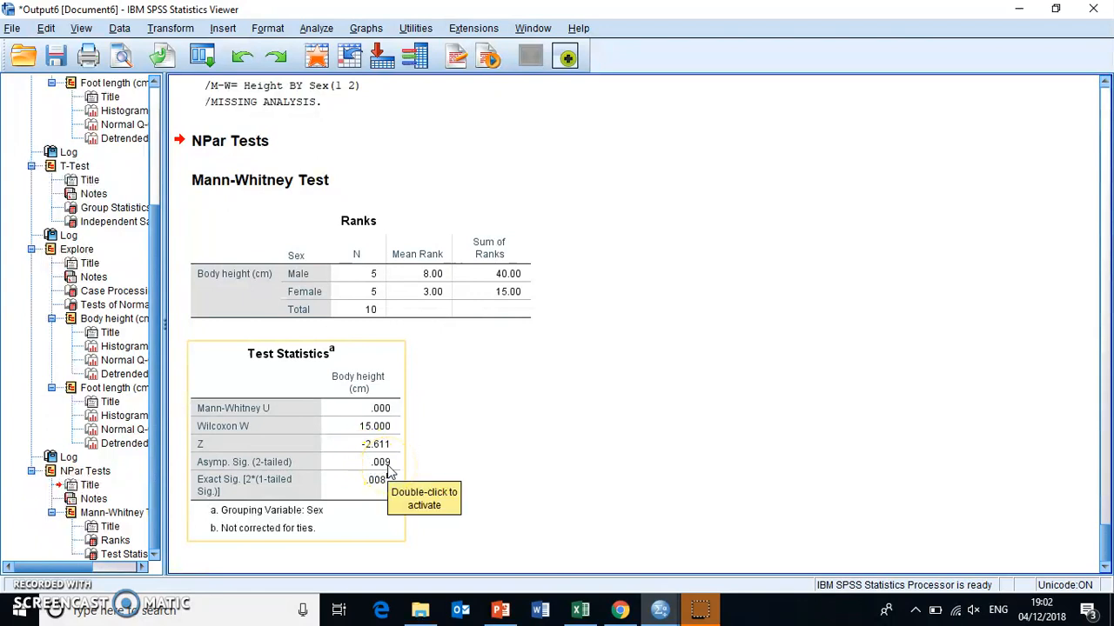
pyautogui.click(535, 447)
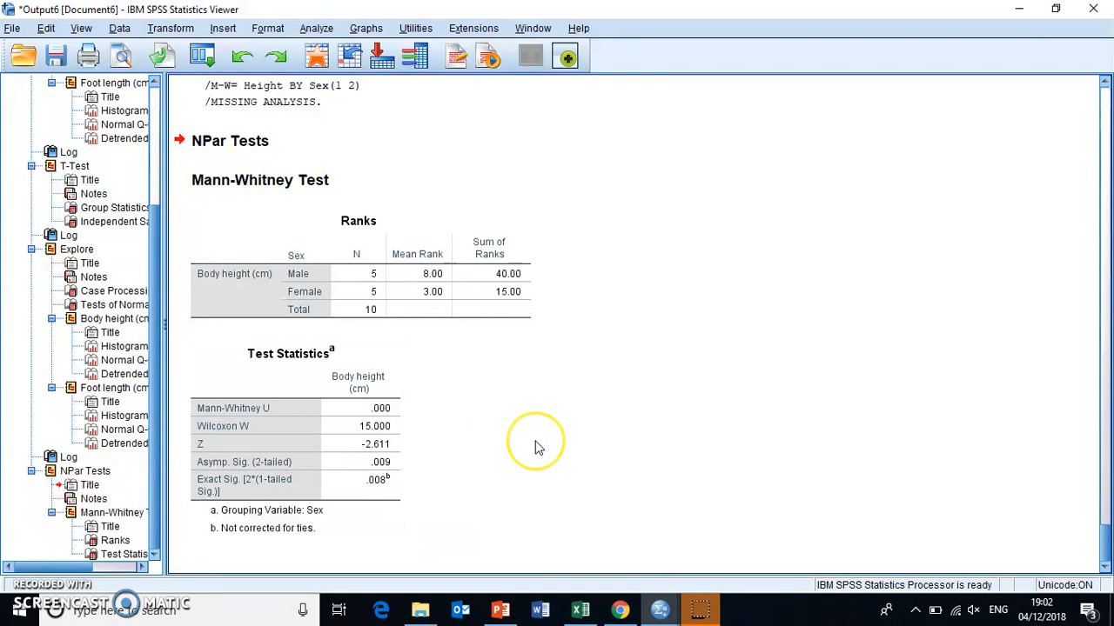